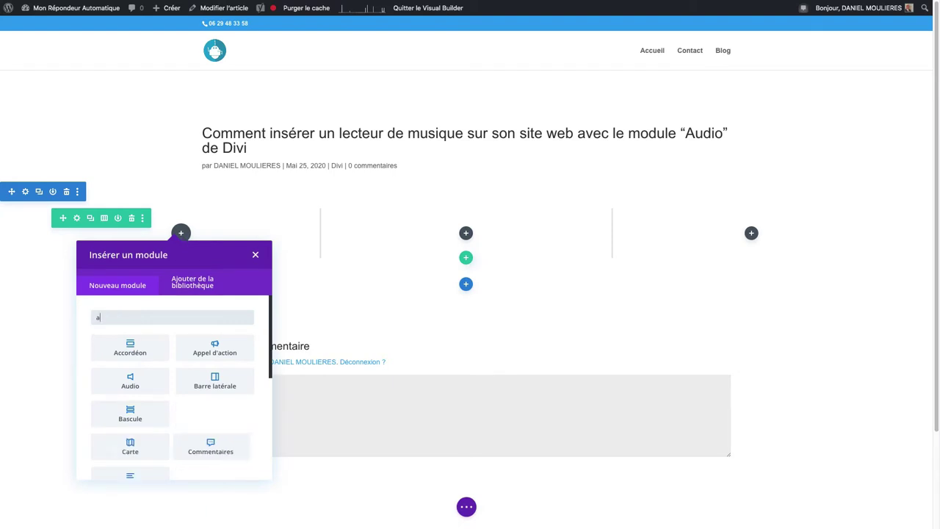
# - Search for 'audio' and add an Audio module to the post's first column
pyautogui.write('dio')
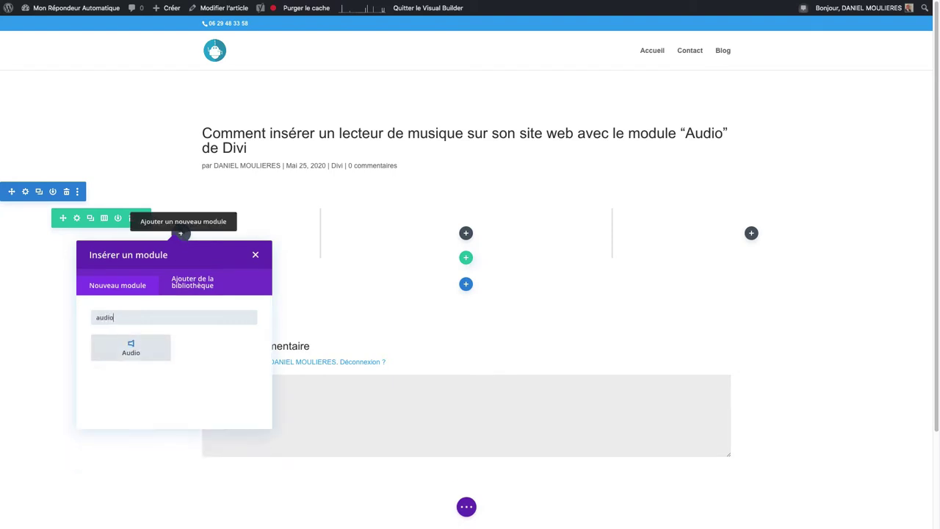
pyautogui.click(140, 346)
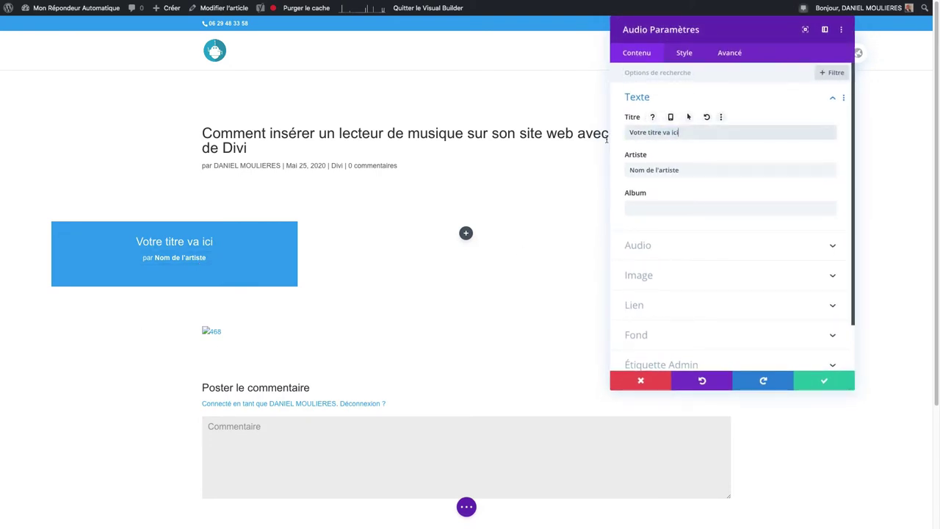
# - Replace the placeholder title with 'Trouble'
pyautogui.moveTo(703, 132); pyautogui.dragTo(617, 136)
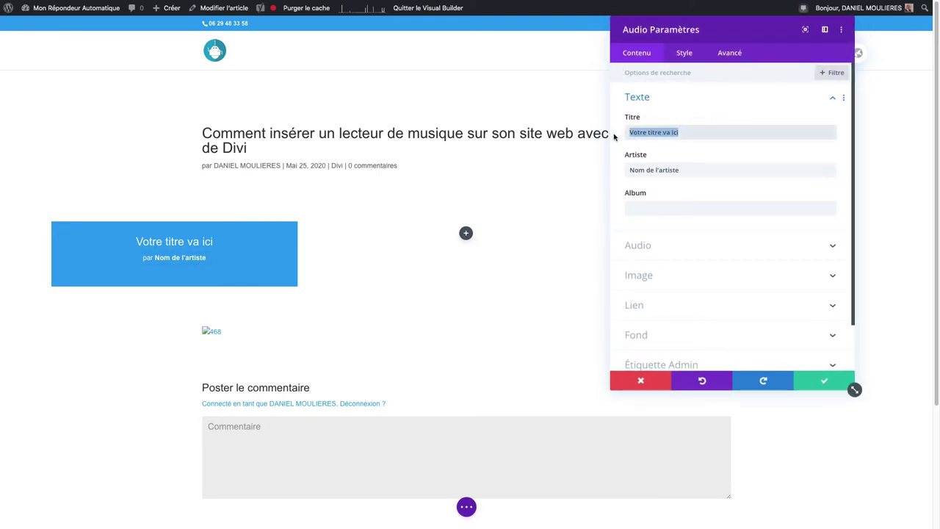
pyautogui.write('Troui')
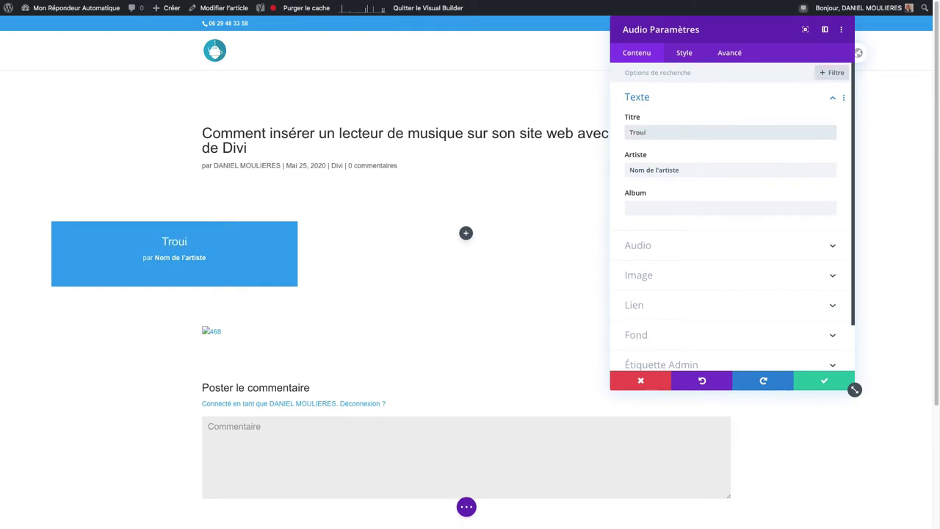
pyautogui.press('BackSpace')
pyautogui.write('ble')
# - Enter the artist's name as the artist, correcting the surname's initial
pyautogui.click(694, 169)
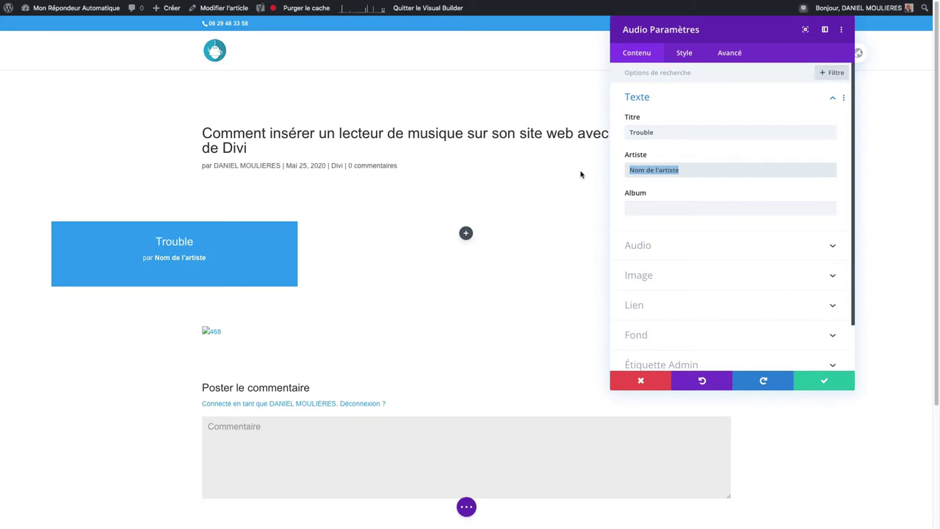
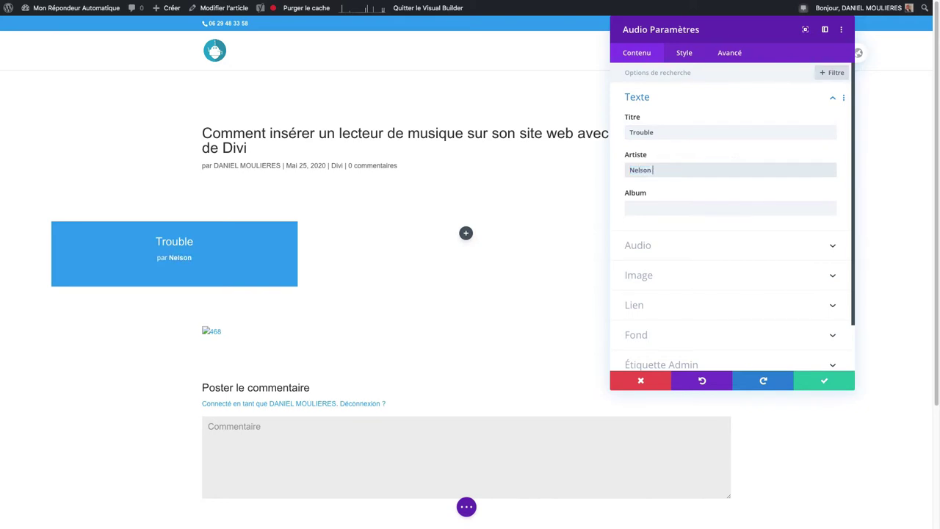
pyautogui.click(654, 169)
pyautogui.press('BackSpace')
pyautogui.write('G')
pyautogui.click(656, 251)
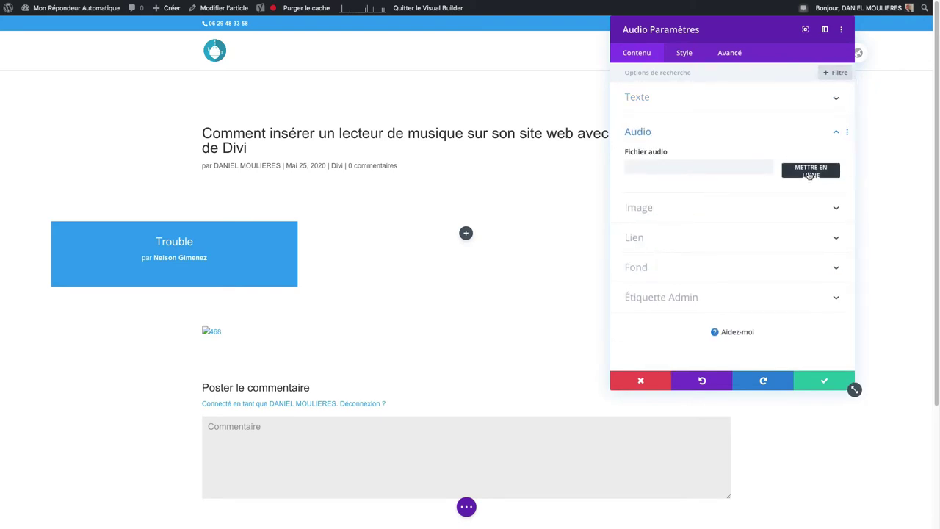
# - Attach Trouble.mp3 from the Media Library as the module's audio file
pyautogui.click(810, 172)
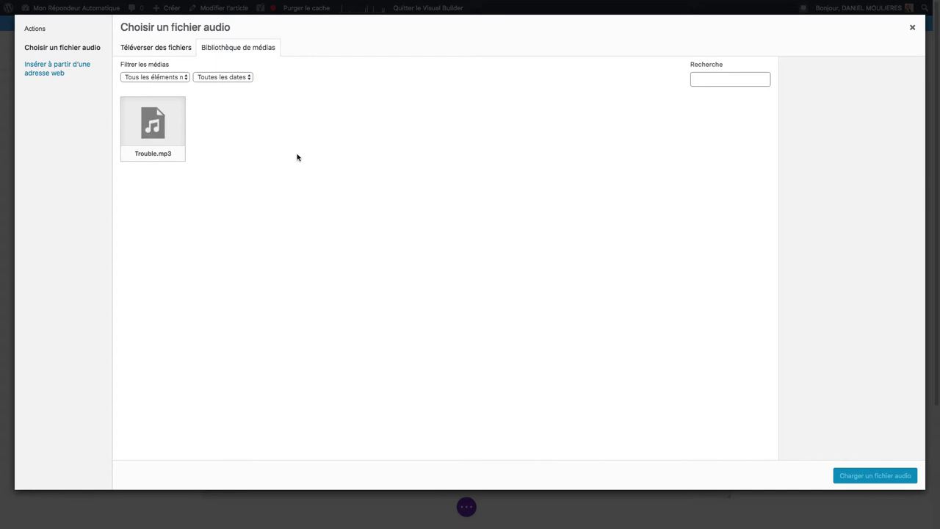
pyautogui.click(162, 137)
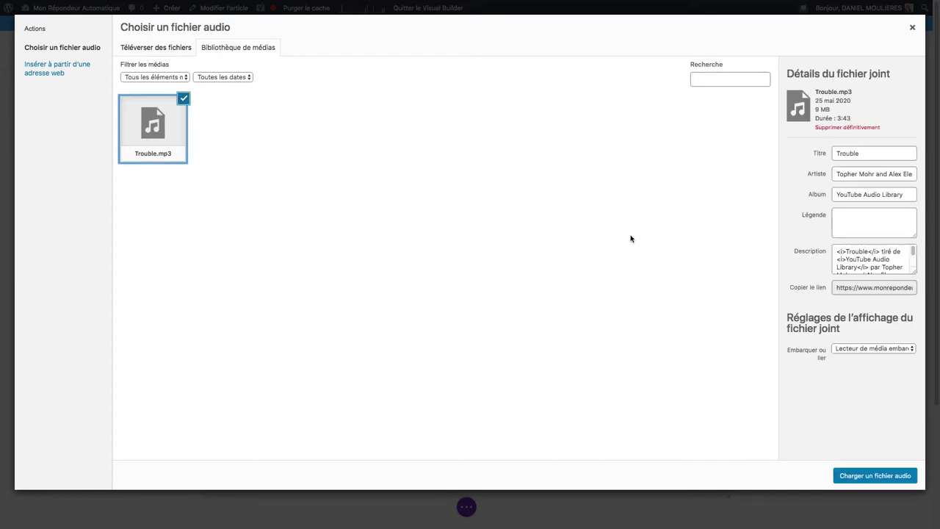
pyautogui.click(871, 476)
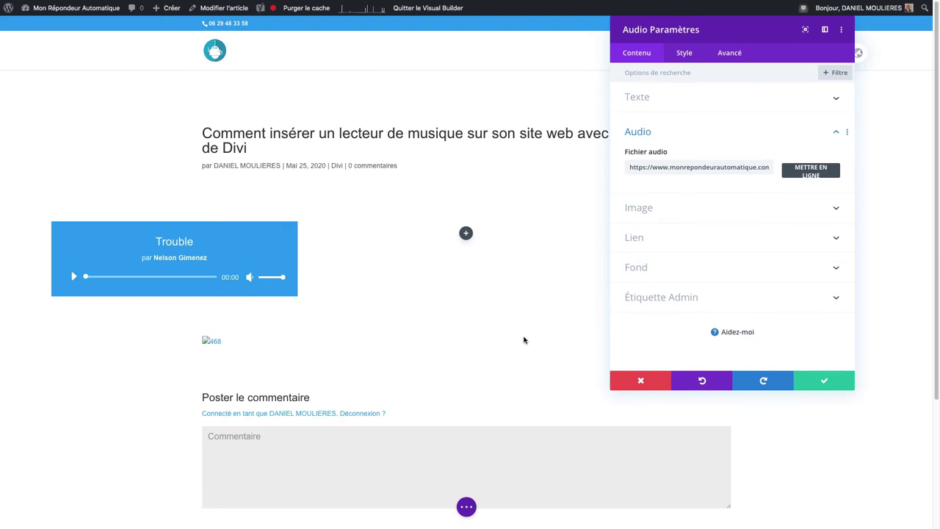
# - Try Author Profile Picture and site logo as dynamic images, removing both, leaving no image
pyautogui.click(670, 213)
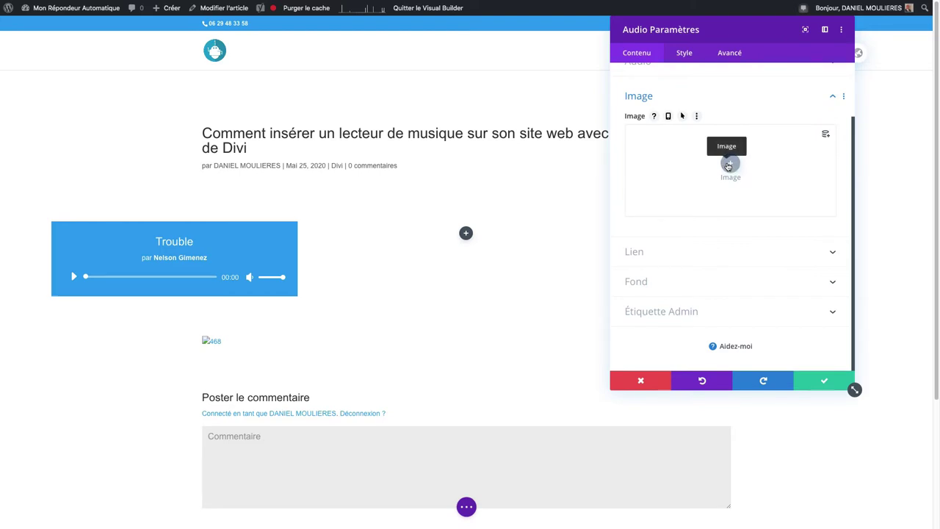
pyautogui.click(825, 134)
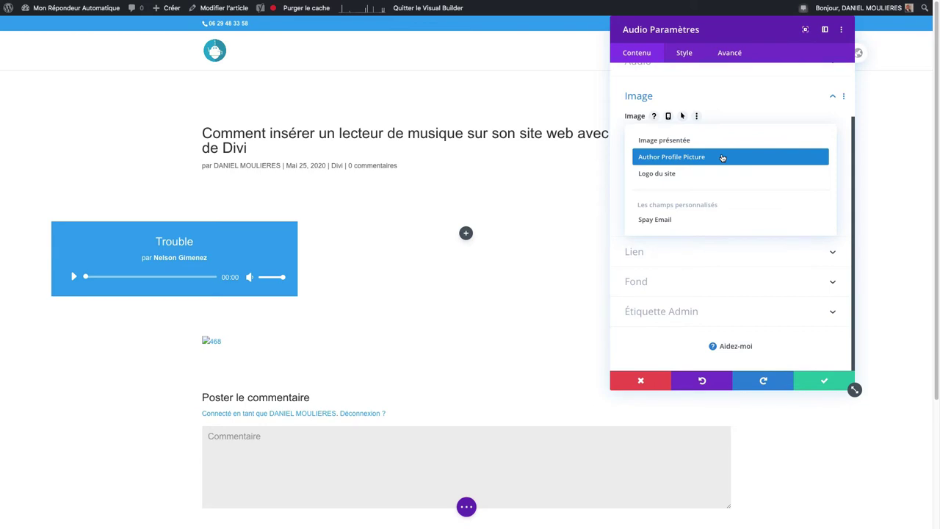
pyautogui.click(722, 158)
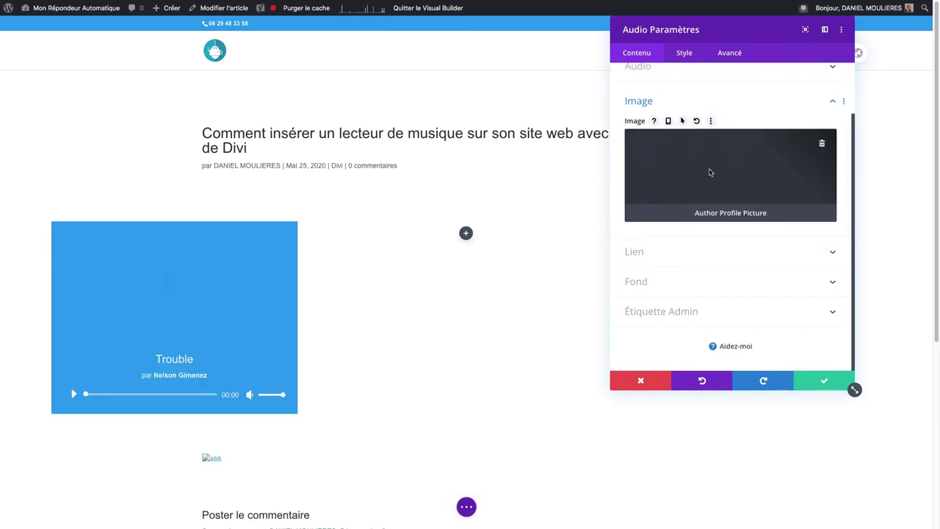
pyautogui.click(821, 146)
pyautogui.click(825, 137)
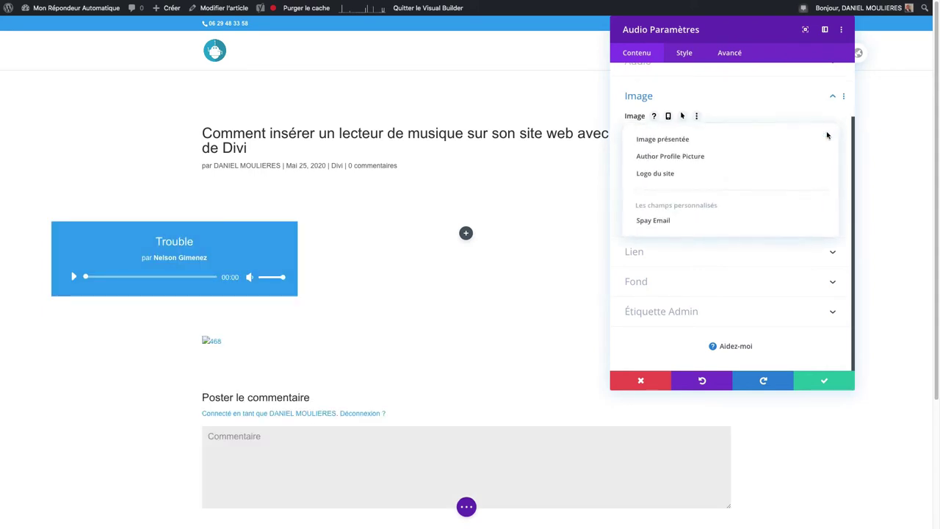
pyautogui.click(764, 174)
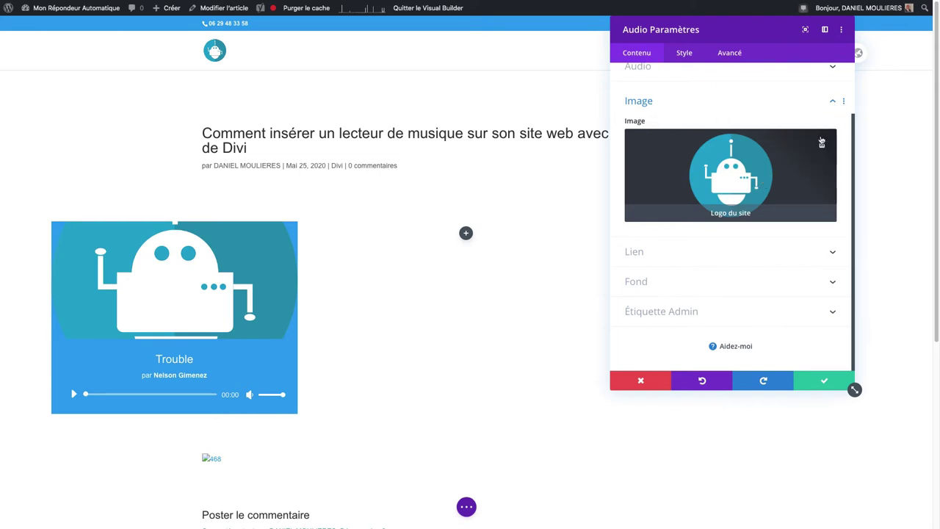
pyautogui.click(822, 141)
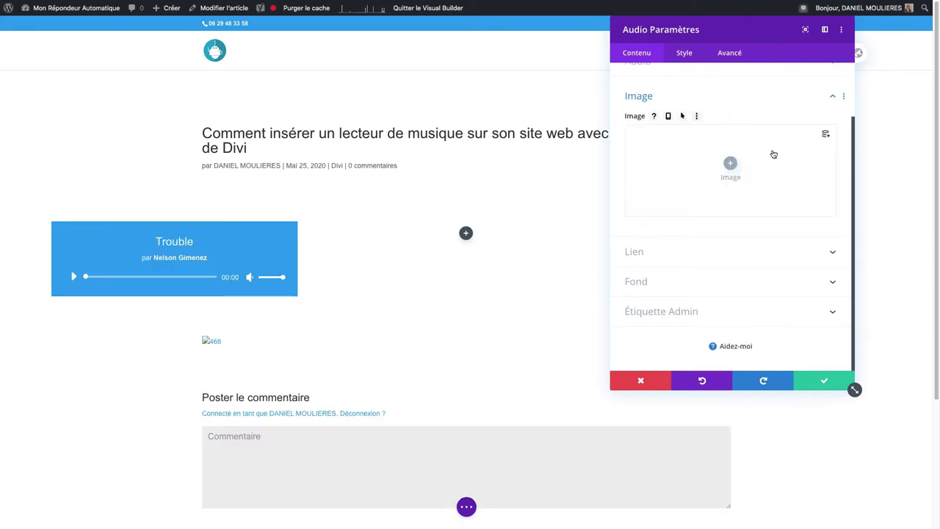
pyautogui.click(730, 164)
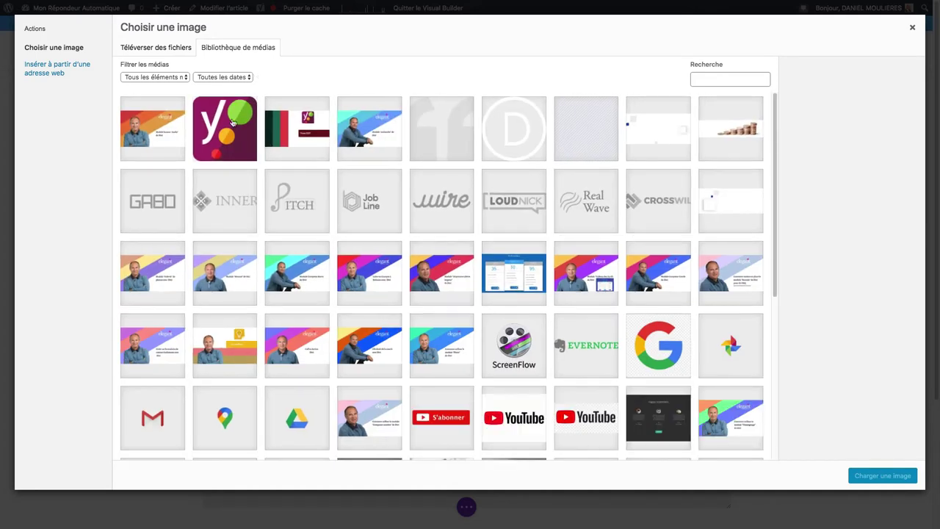
# - Upload cubaband.jpg from Téléchargements and set it as the module image
pyautogui.click(179, 53)
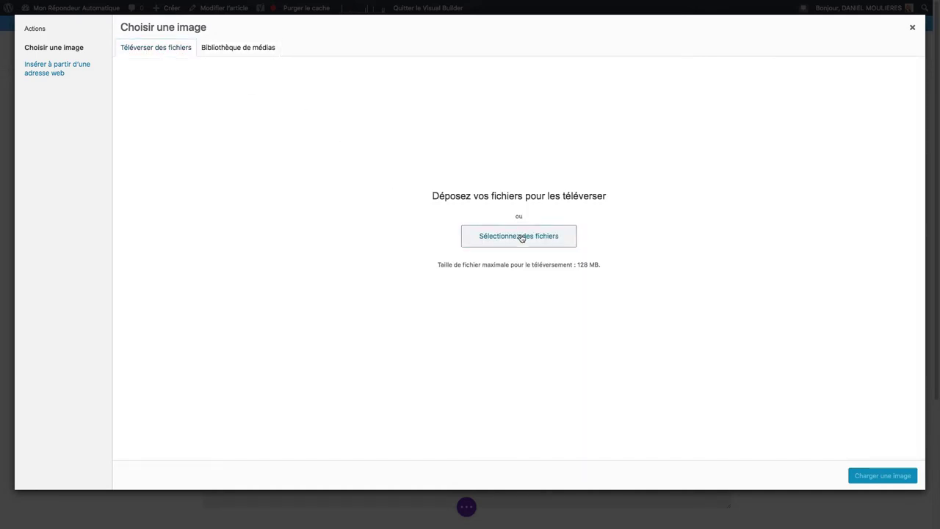
pyautogui.click(520, 238)
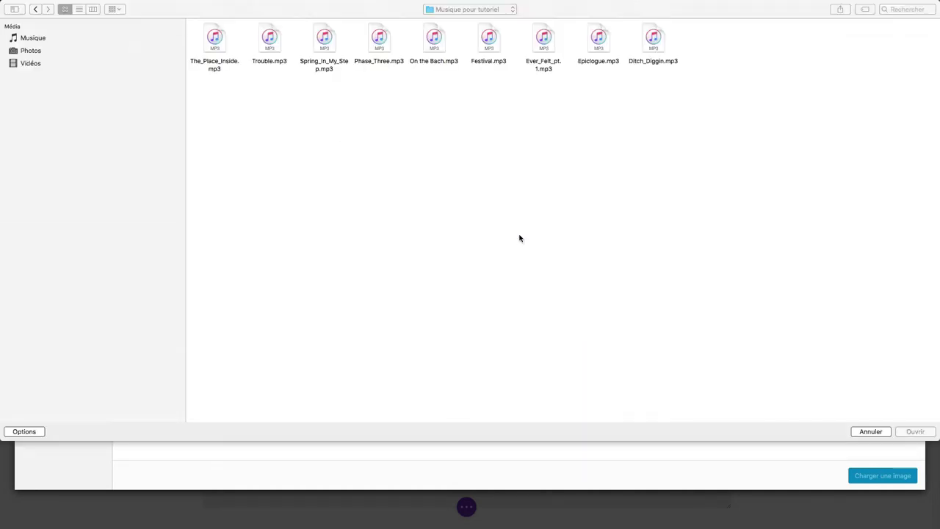
pyautogui.click(69, 51)
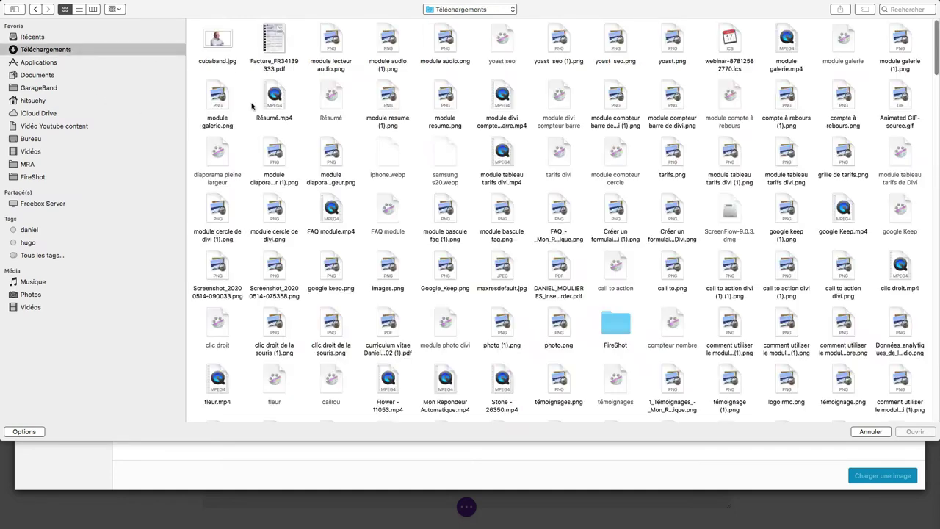
pyautogui.click(221, 46)
pyautogui.click(917, 432)
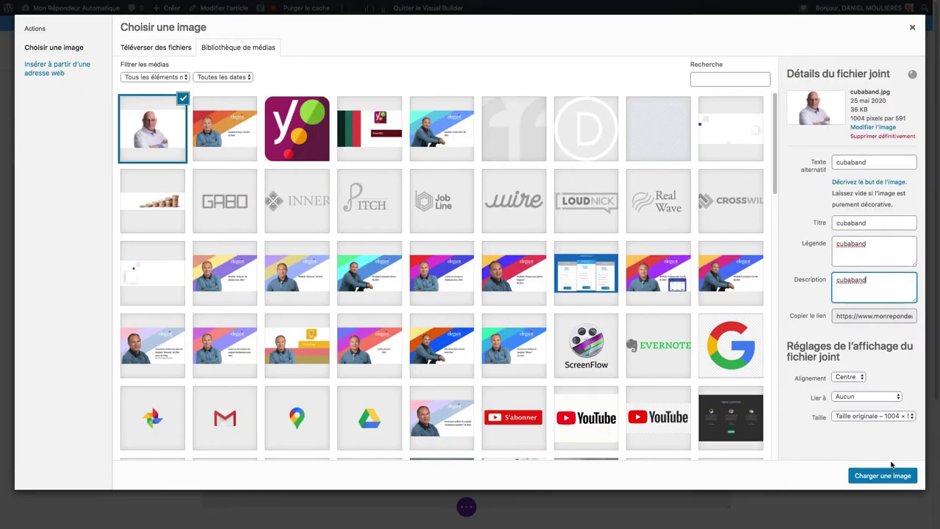
pyautogui.click(883, 475)
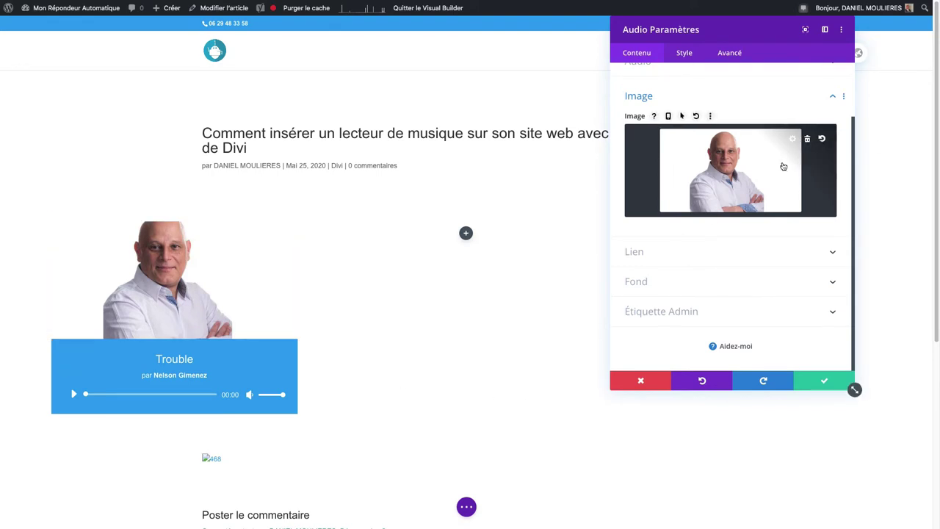
# - Set the module link to open in the same window
pyautogui.click(676, 252)
pyautogui.click(656, 207)
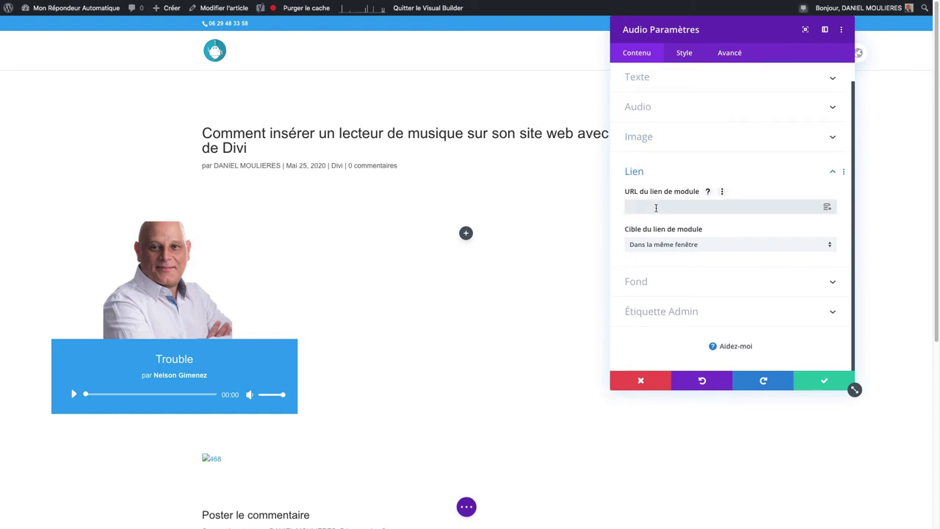
pyautogui.click(671, 246)
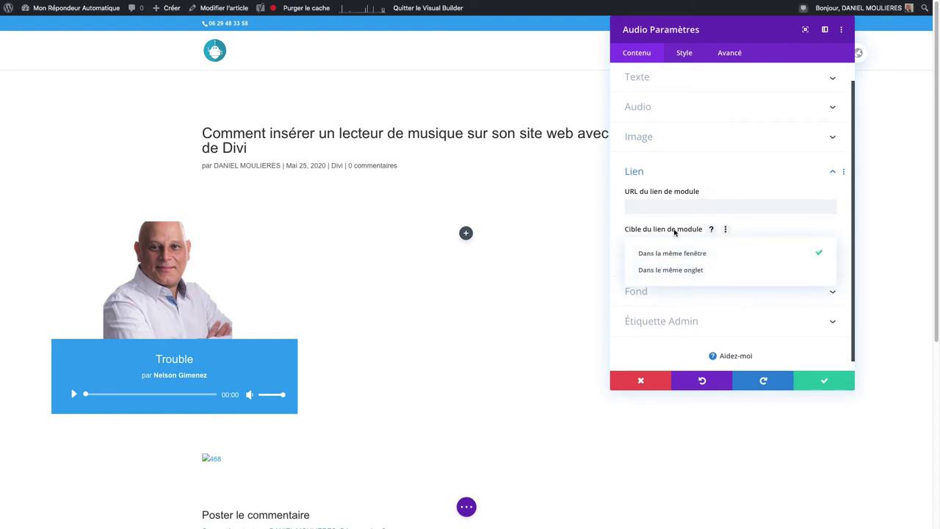
pyautogui.click(672, 252)
# - Give the audio player a dark blue background instead of red
pyautogui.click(644, 282)
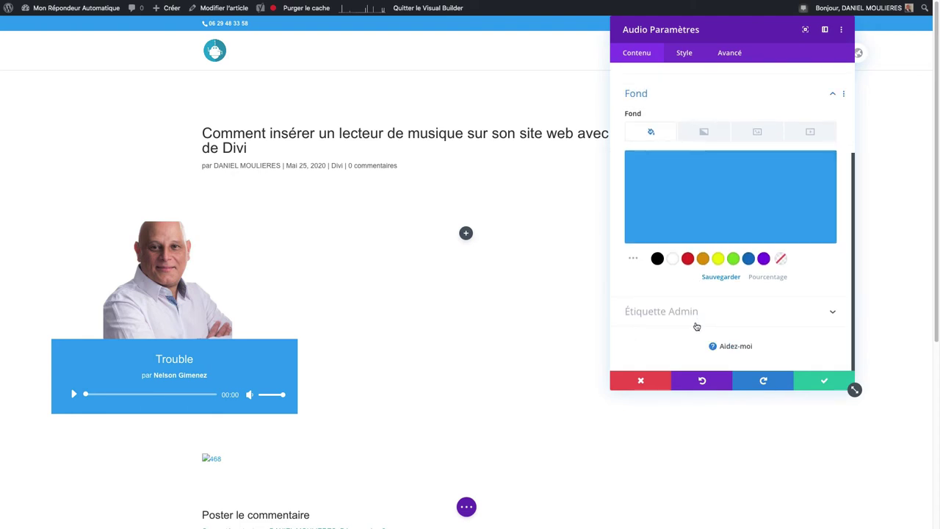
pyautogui.click(688, 259)
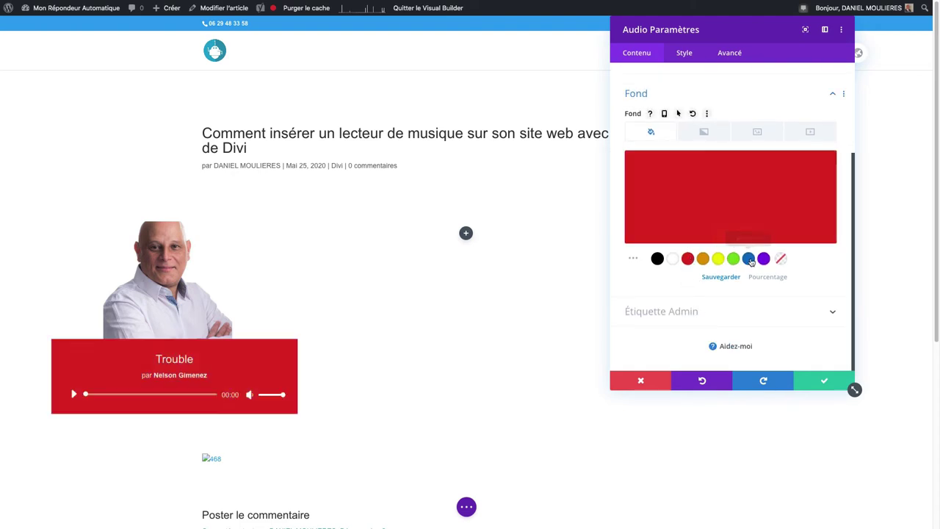
pyautogui.click(749, 258)
pyautogui.click(708, 317)
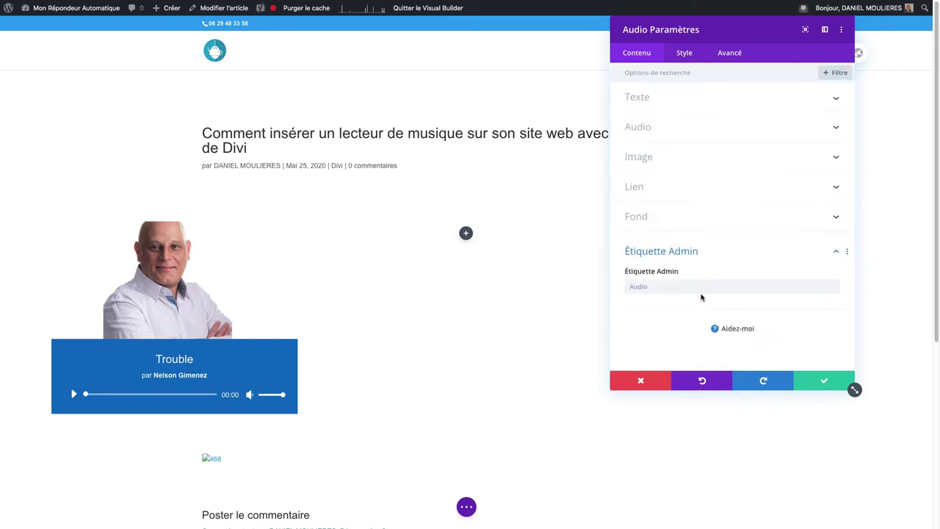
pyautogui.click(684, 53)
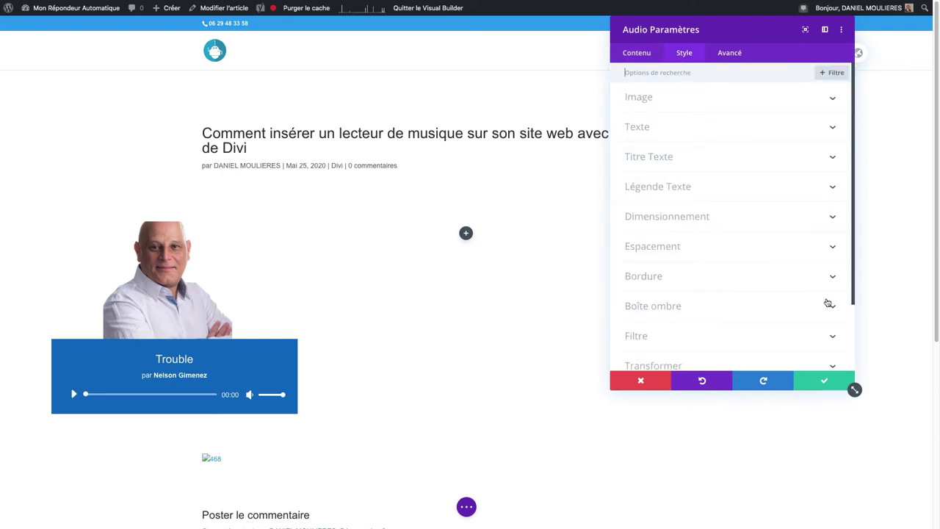
# - Test image border widths and red, yellow, green, blue colours, then reset the border to 0px
pyautogui.click(641, 107)
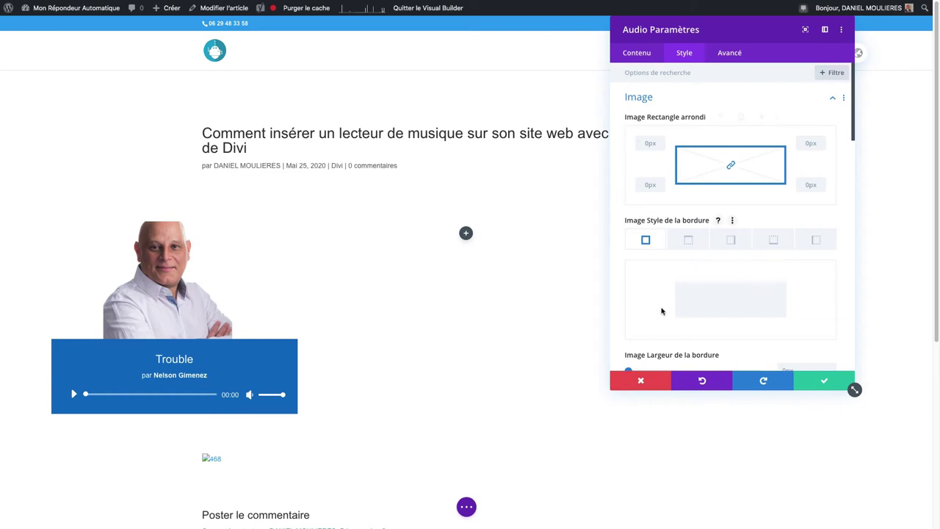
pyautogui.scroll(-1, 661, 311)
pyautogui.scroll(-2, 628, 340)
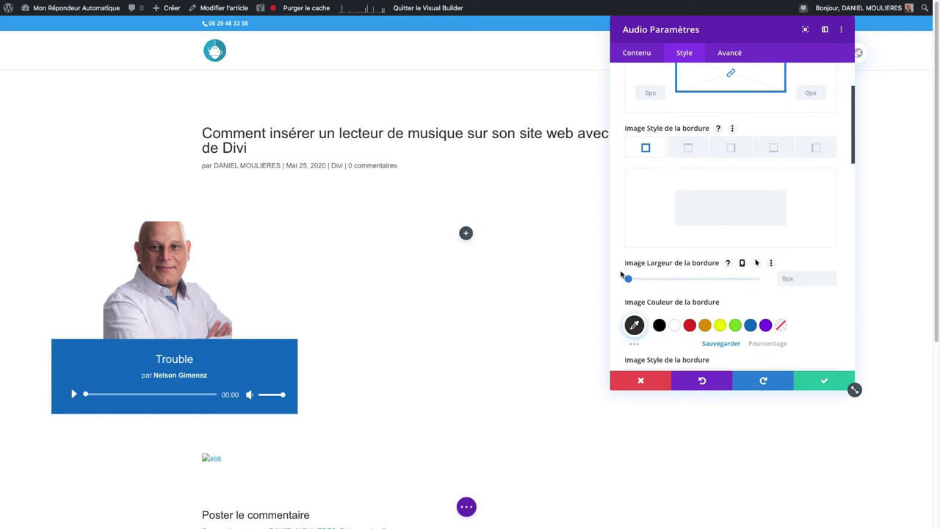
pyautogui.click(631, 280)
pyautogui.moveTo(631, 280); pyautogui.dragTo(623, 281)
pyautogui.click(633, 280)
pyautogui.moveTo(633, 280); pyautogui.dragTo(636, 280)
pyautogui.click(690, 324)
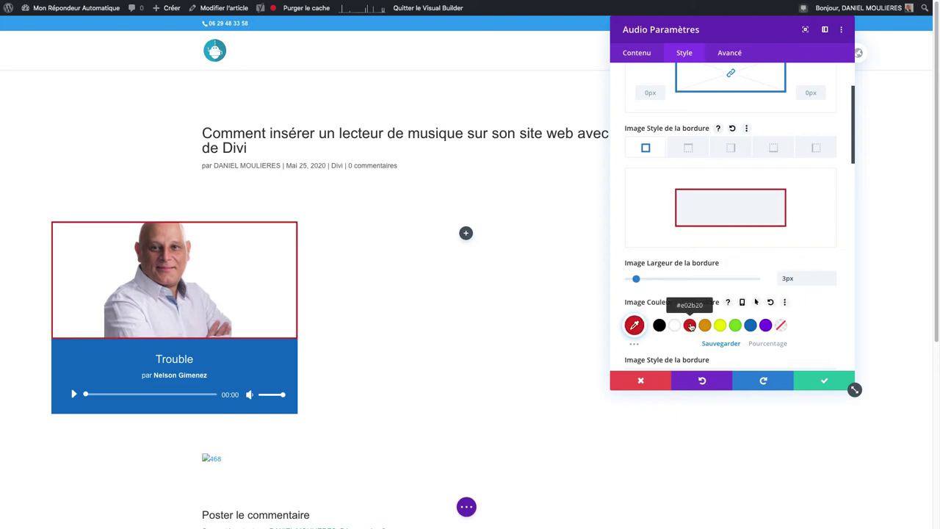
pyautogui.click(721, 326)
pyautogui.click(734, 325)
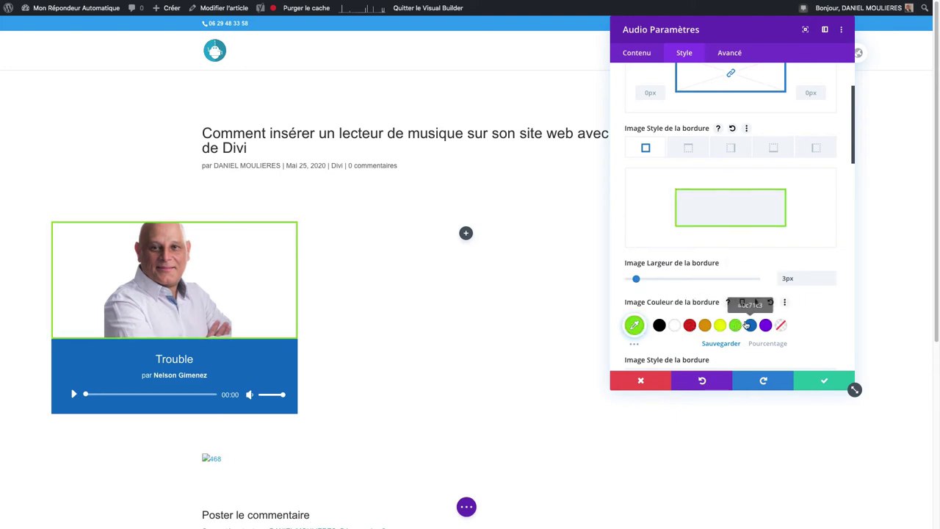
pyautogui.click(748, 326)
pyautogui.moveTo(636, 278); pyautogui.dragTo(625, 279)
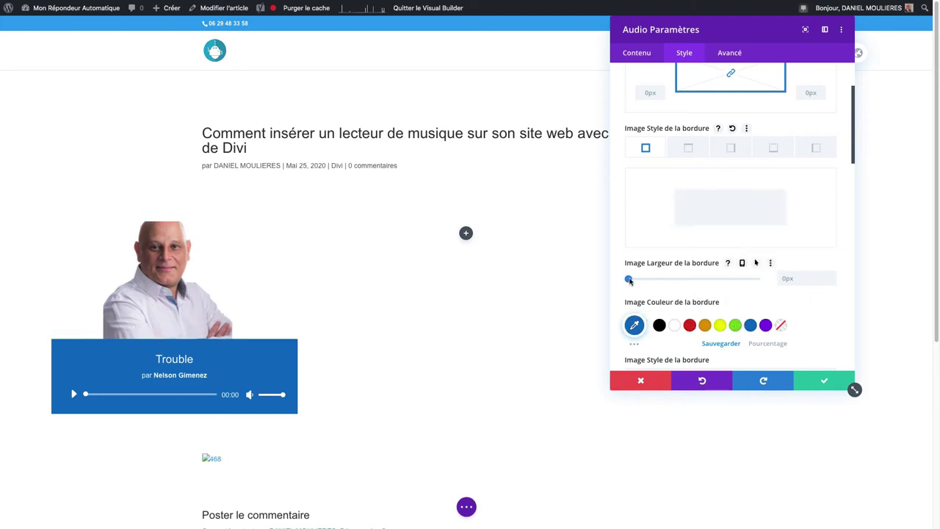
# - Lower the image saturation to 92%
pyautogui.scroll(-3, 679, 292)
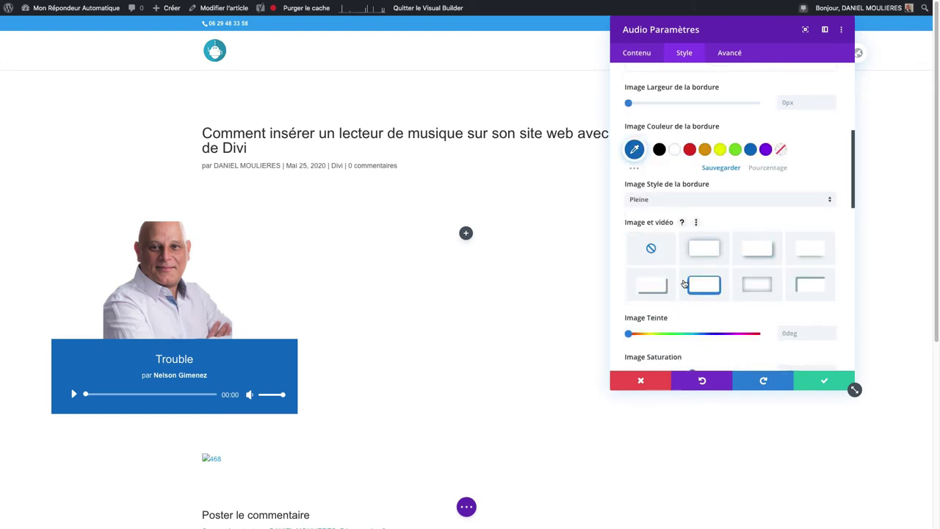
pyautogui.scroll(-3, 696, 300)
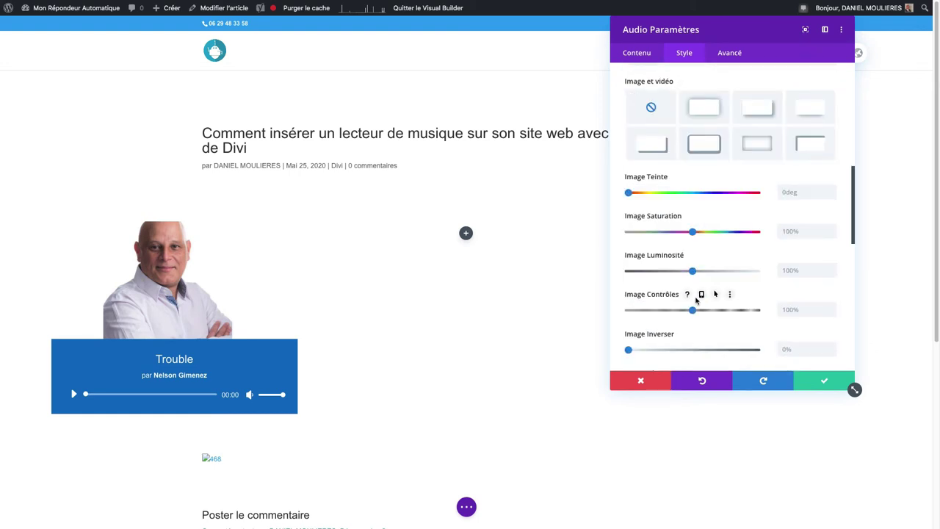
pyautogui.scroll(-1, 696, 300)
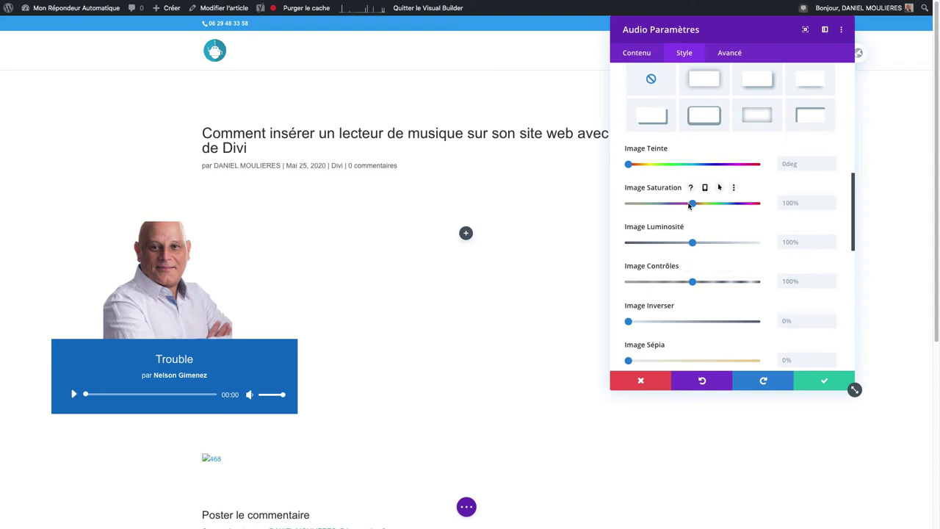
pyautogui.moveTo(692, 203)
pyautogui.mouseDown()
pyautogui.moveTo(616, 212)
pyautogui.moveTo(688, 213)
pyautogui.mouseUp()
pyautogui.scroll(-4, 720, 306)
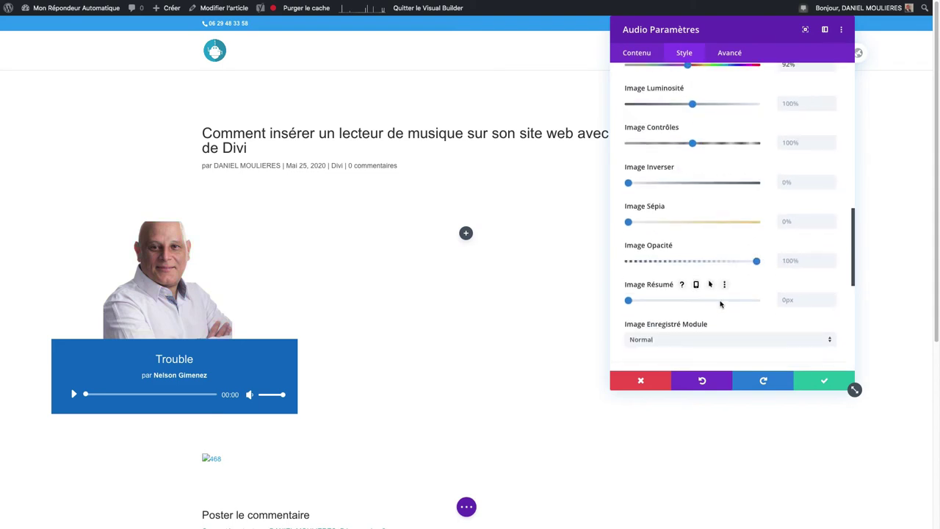
pyautogui.scroll(-2, 719, 306)
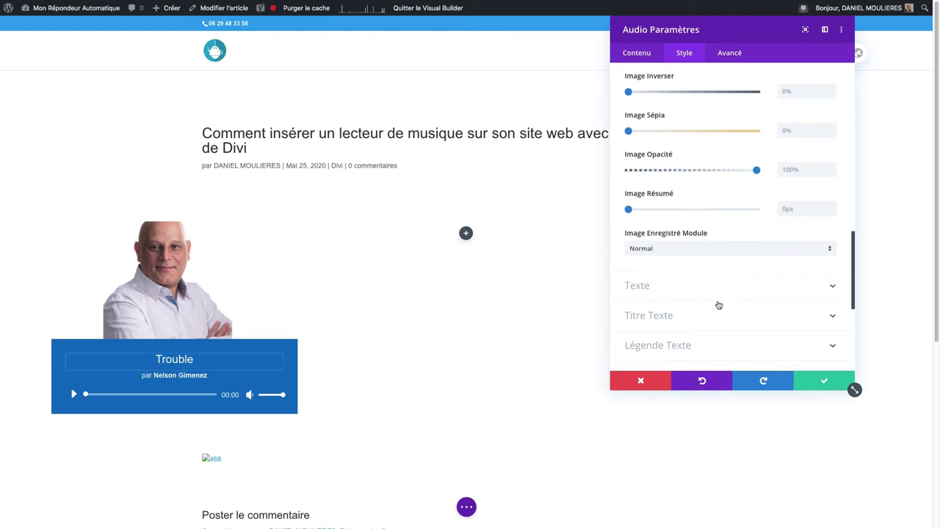
# - Test left and right text alignment, then centre the Trouble title
pyautogui.click(686, 288)
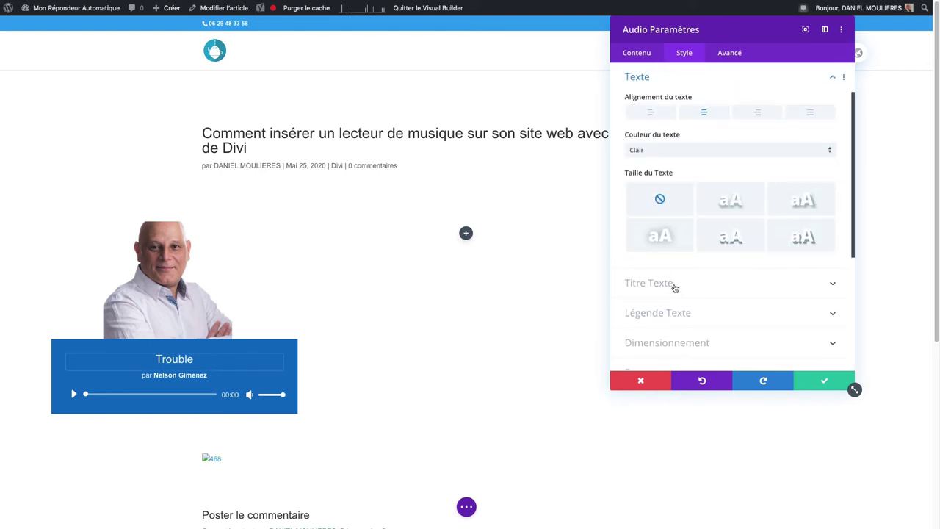
pyautogui.click(650, 112)
pyautogui.click(757, 111)
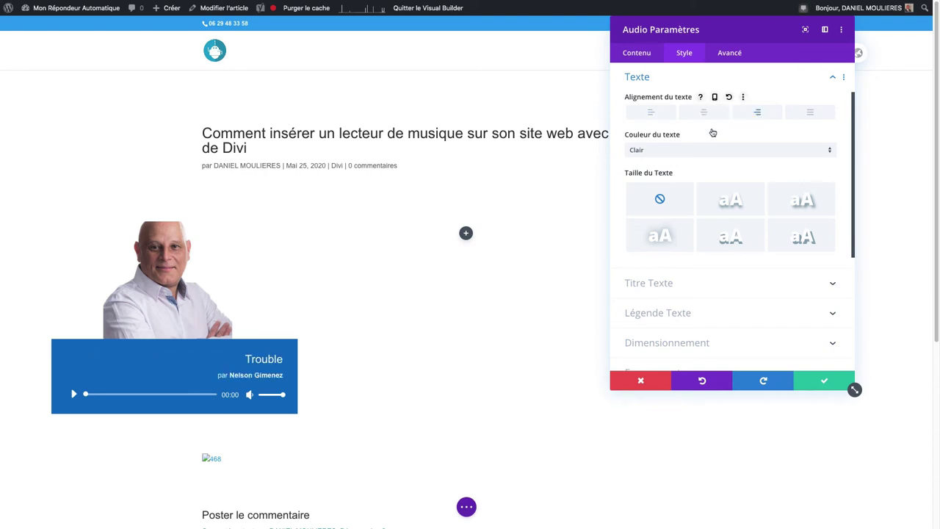
pyautogui.click(679, 289)
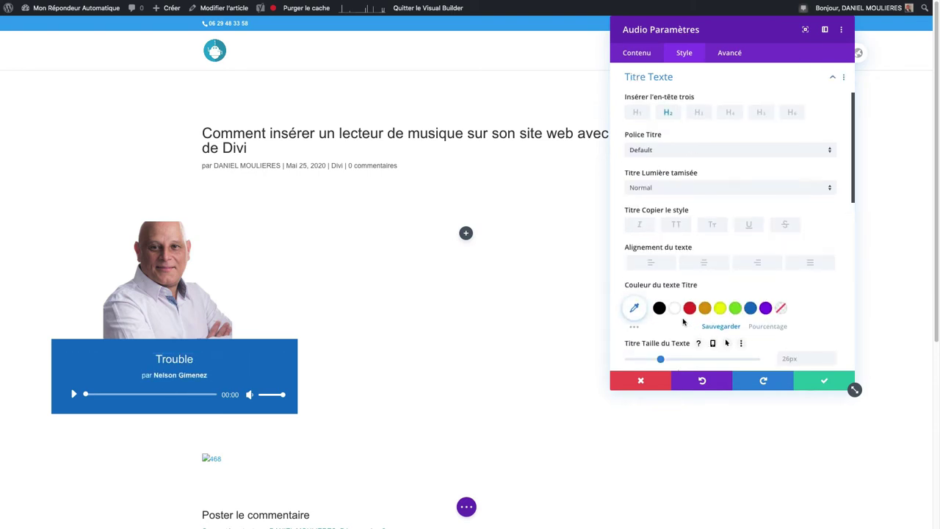
pyautogui.click(653, 267)
pyautogui.click(696, 267)
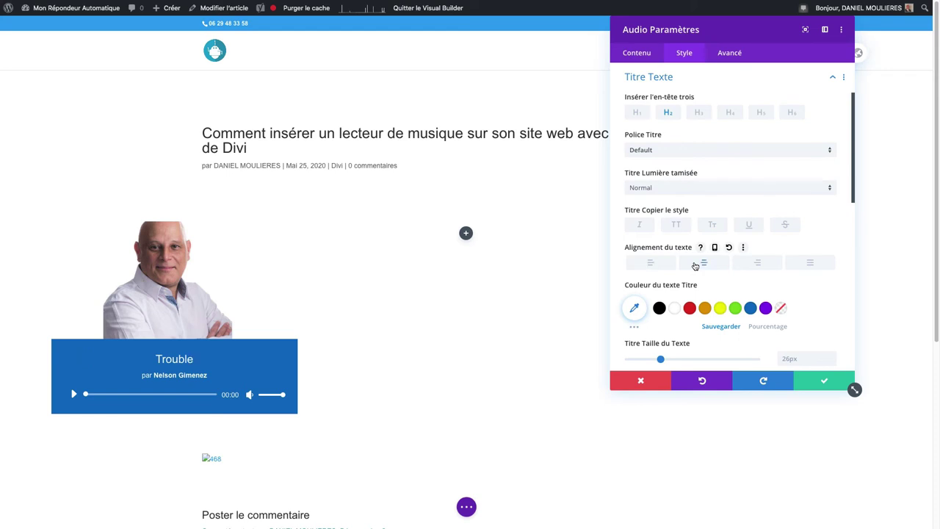
# - Make the Trouble title white and enlarge it to 30px
pyautogui.click(690, 309)
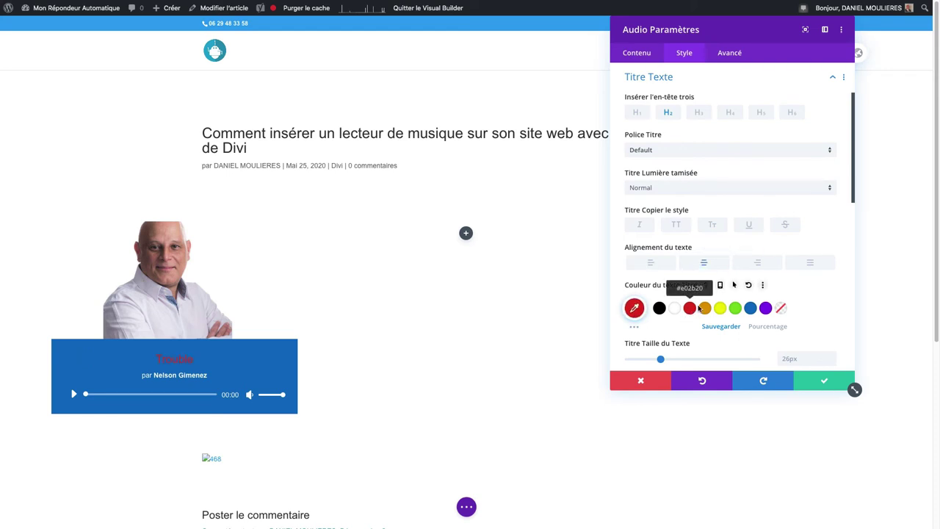
pyautogui.click(720, 308)
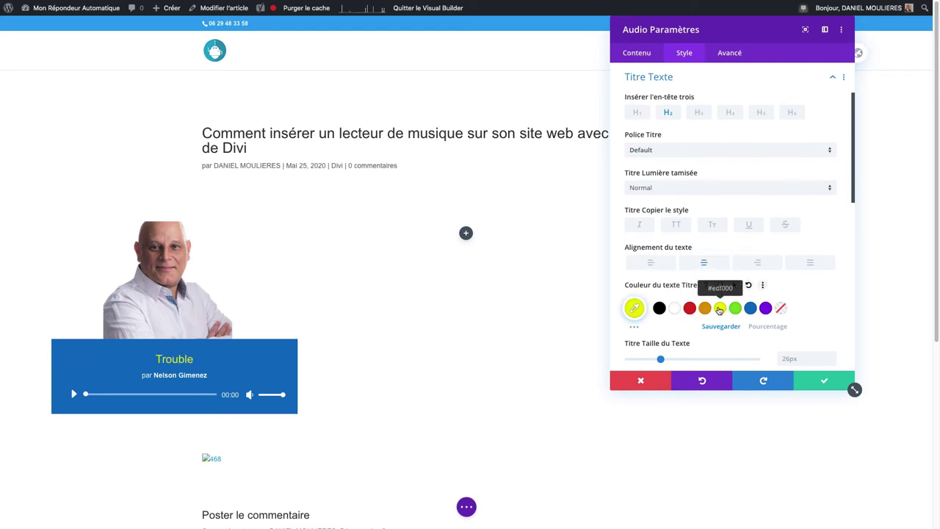
pyautogui.click(675, 308)
pyautogui.moveTo(660, 358); pyautogui.dragTo(666, 359)
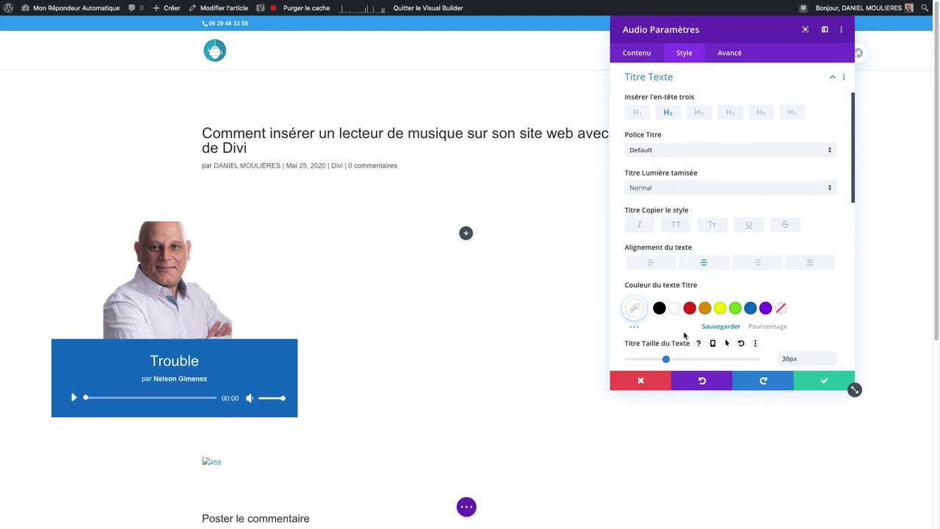
pyautogui.scroll(-4, 685, 333)
pyautogui.scroll(-4, 686, 269)
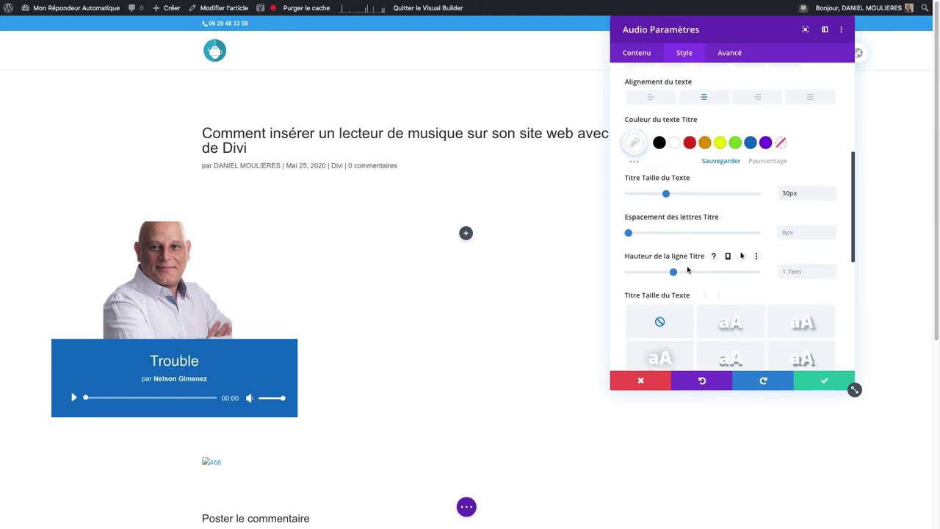
# - Set the Légende Taille du Texte of the artist caption to 17px
pyautogui.click(679, 255)
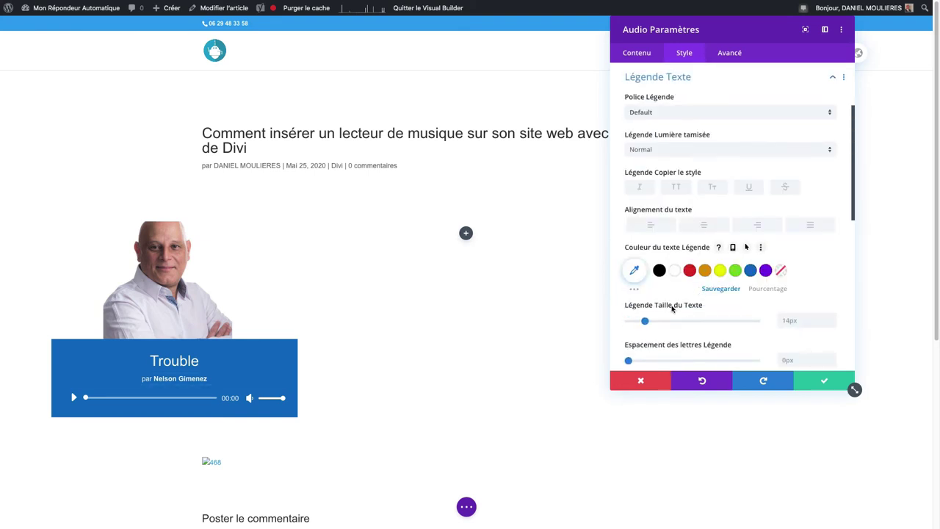
pyautogui.moveTo(646, 321); pyautogui.dragTo(649, 321)
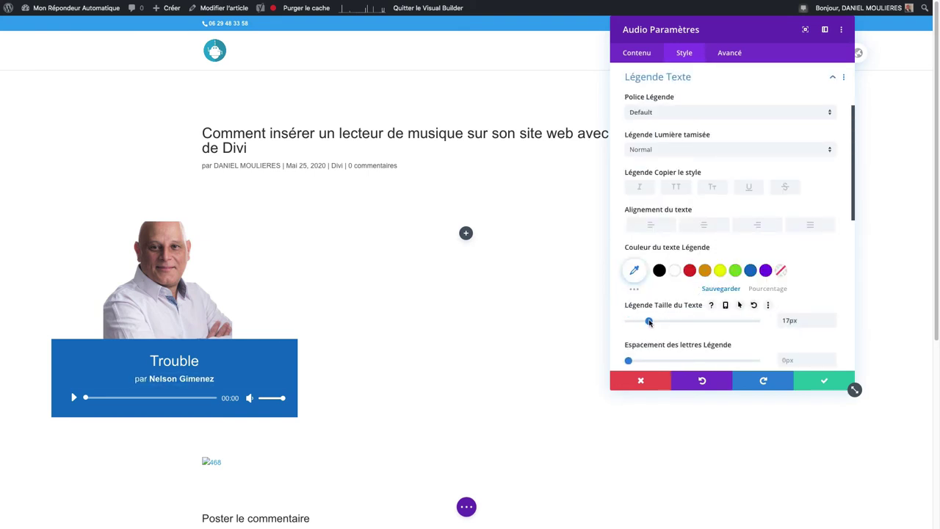
pyautogui.scroll(-3, 702, 320)
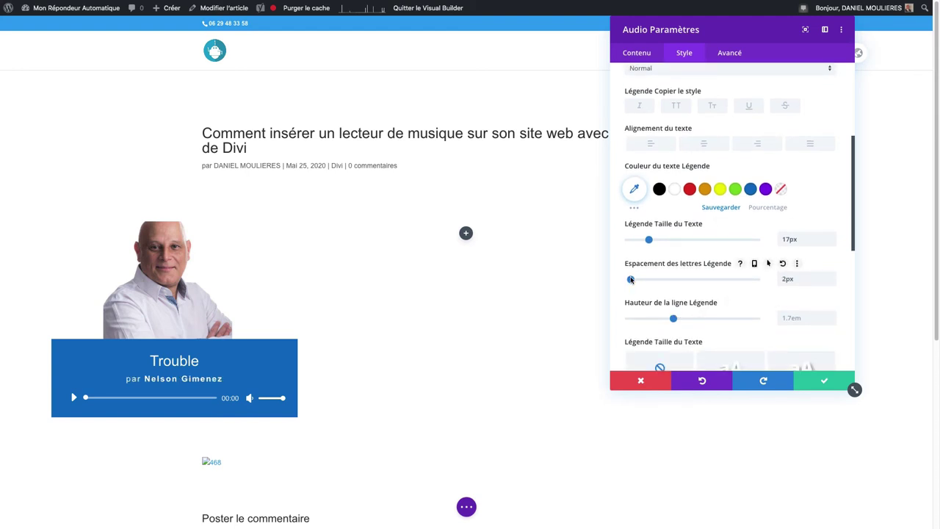
pyautogui.scroll(-5, 713, 311)
pyautogui.scroll(-2, 713, 311)
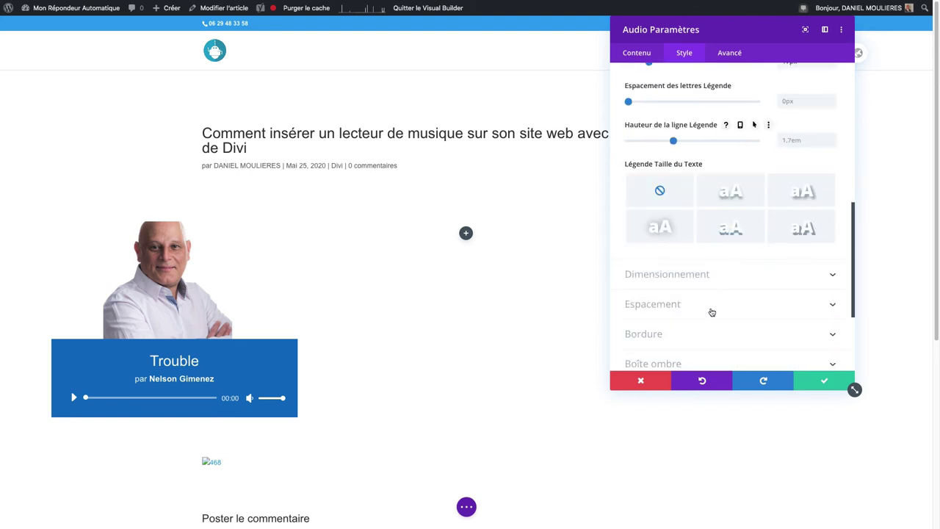
# - Try 87% maximum width and right alignment, then keep 100% width aligned left
pyautogui.click(686, 273)
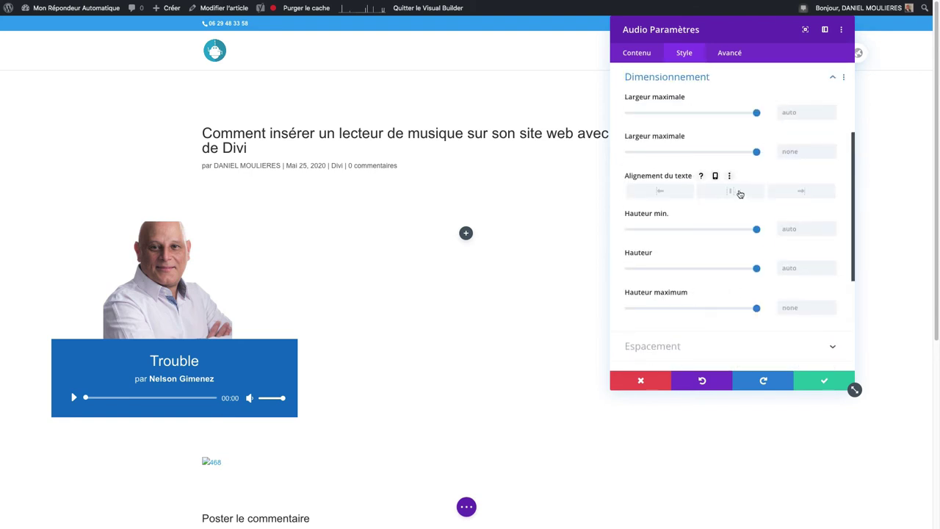
pyautogui.moveTo(756, 113); pyautogui.dragTo(739, 112)
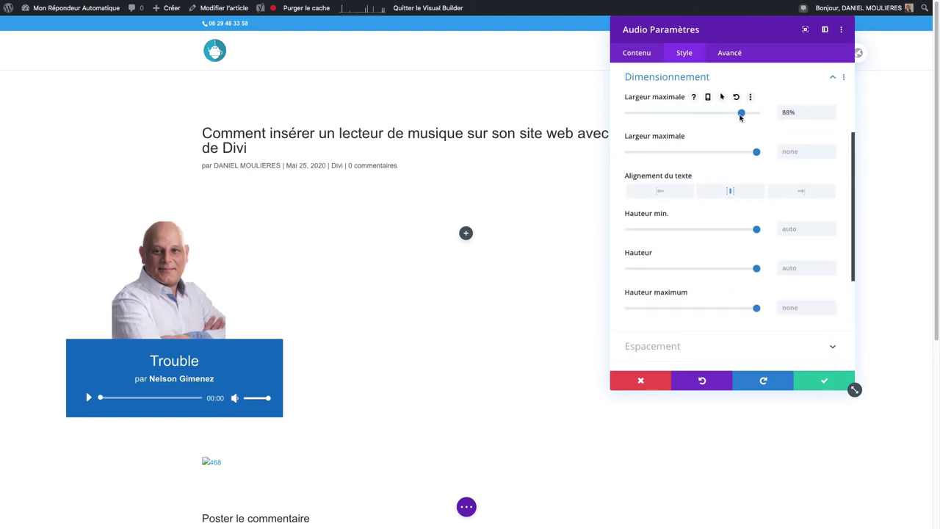
pyautogui.click(797, 196)
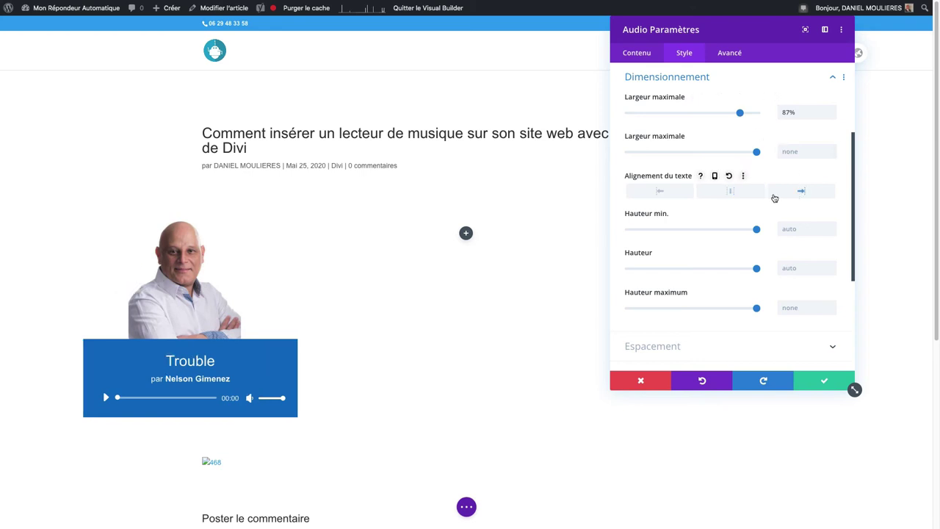
pyautogui.click(648, 195)
pyautogui.moveTo(740, 112); pyautogui.dragTo(756, 112)
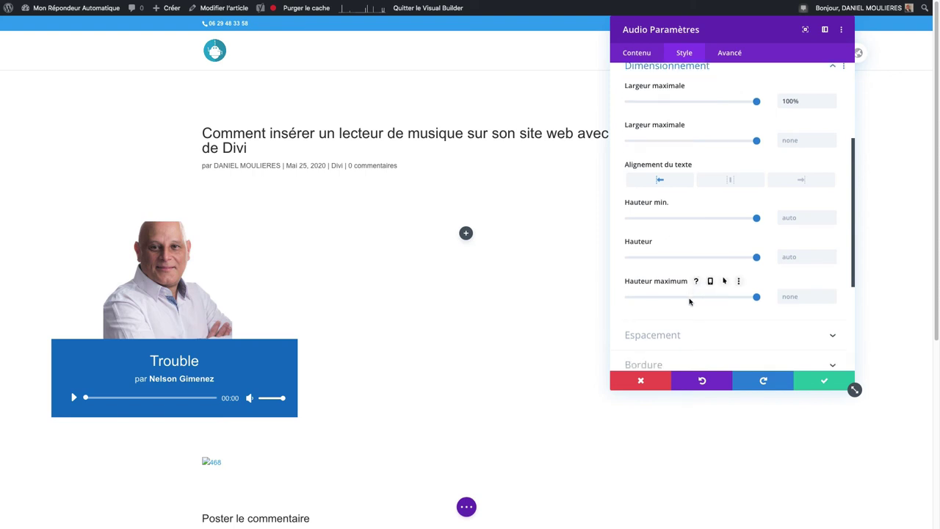
pyautogui.scroll(-3, 689, 294)
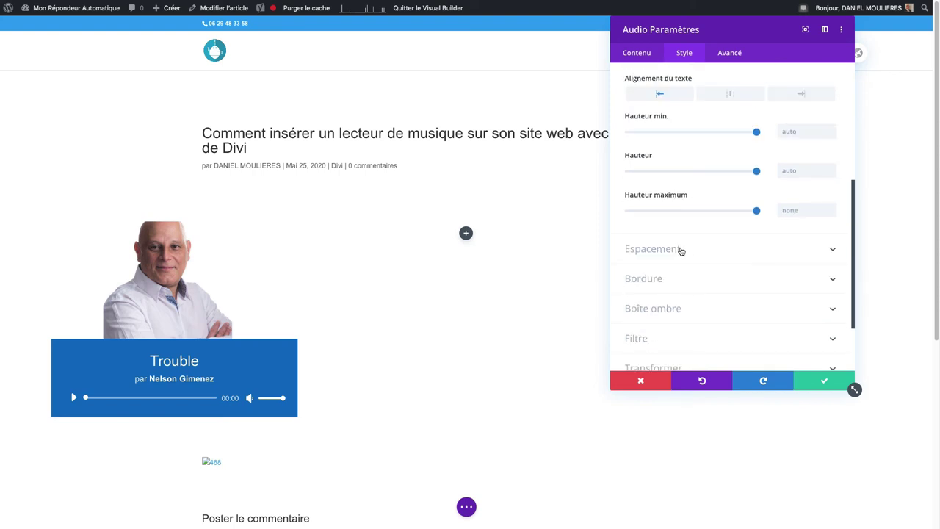
# - Look through the module's Espacement, Bordure and Boîte ombre design options
pyautogui.click(681, 251)
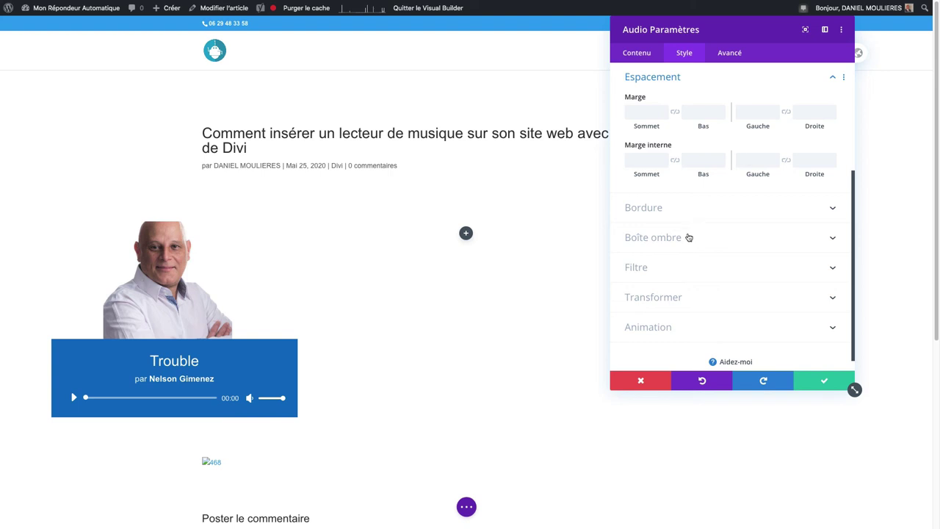
pyautogui.click(688, 217)
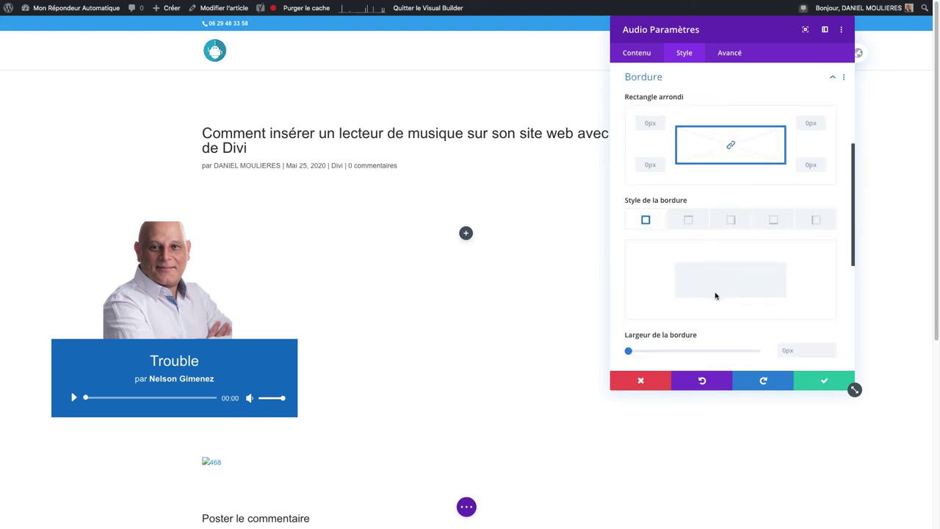
pyautogui.scroll(-7, 715, 295)
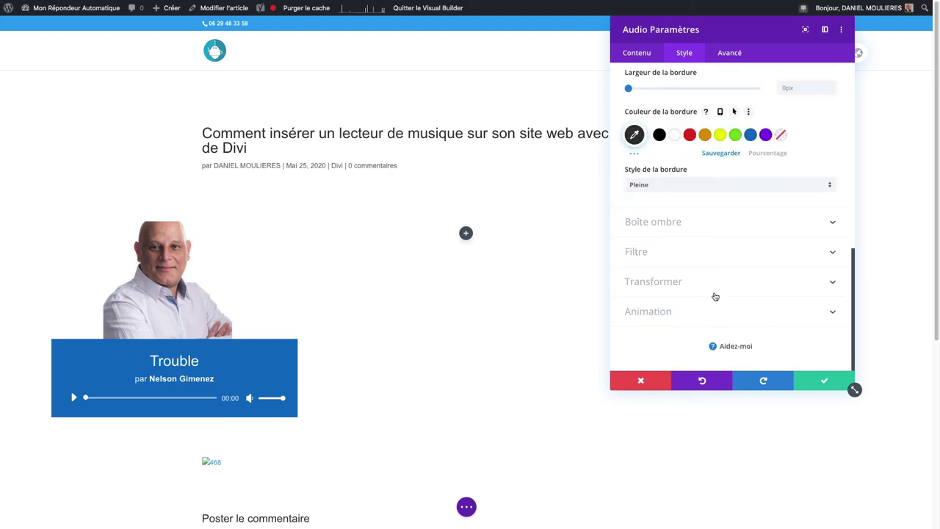
pyautogui.click(665, 225)
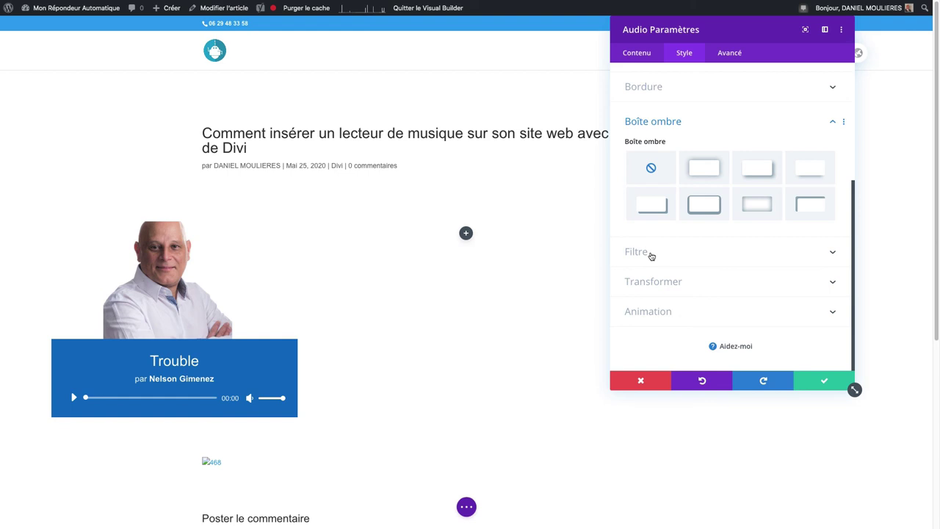
# - Under Animation, try the Fondu fade, then settle on the Diapo slide preset
pyautogui.click(661, 312)
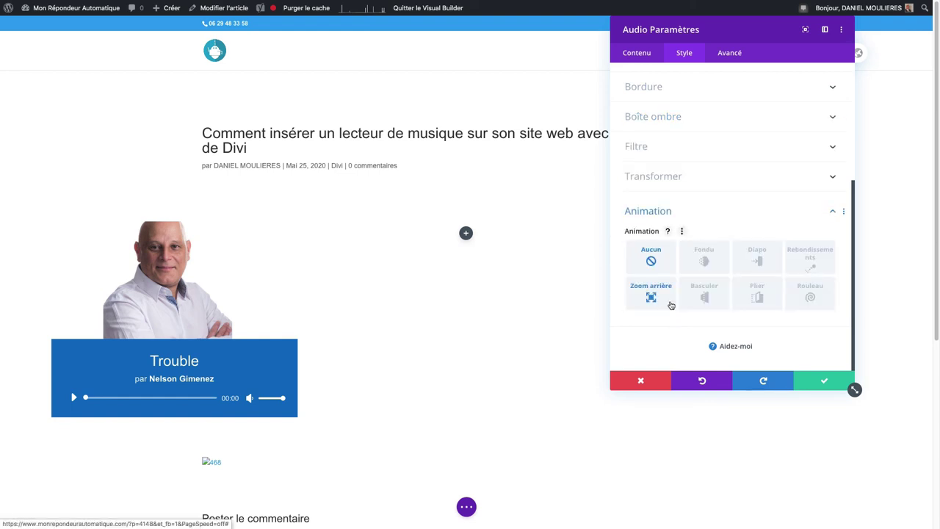
pyautogui.click(709, 263)
pyautogui.click(758, 257)
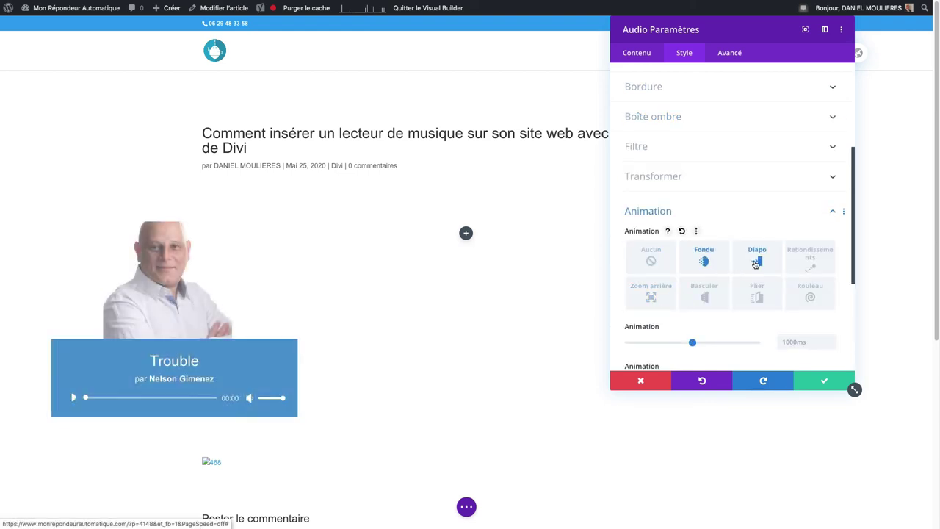
# - In the Avancé tab, browse the CSS, visibility, transition and positioning sections
pyautogui.click(734, 53)
pyautogui.click(718, 101)
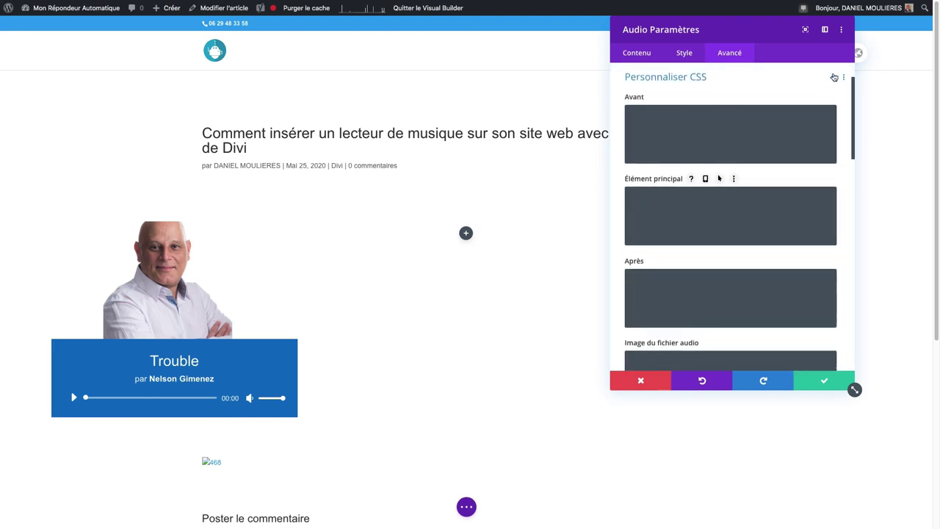
pyautogui.click(827, 79)
pyautogui.click(688, 163)
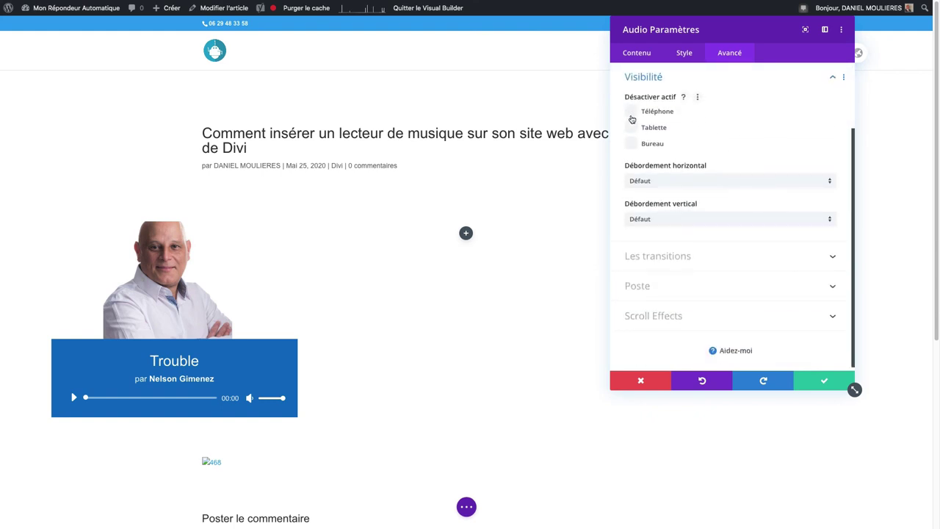
pyautogui.click(699, 261)
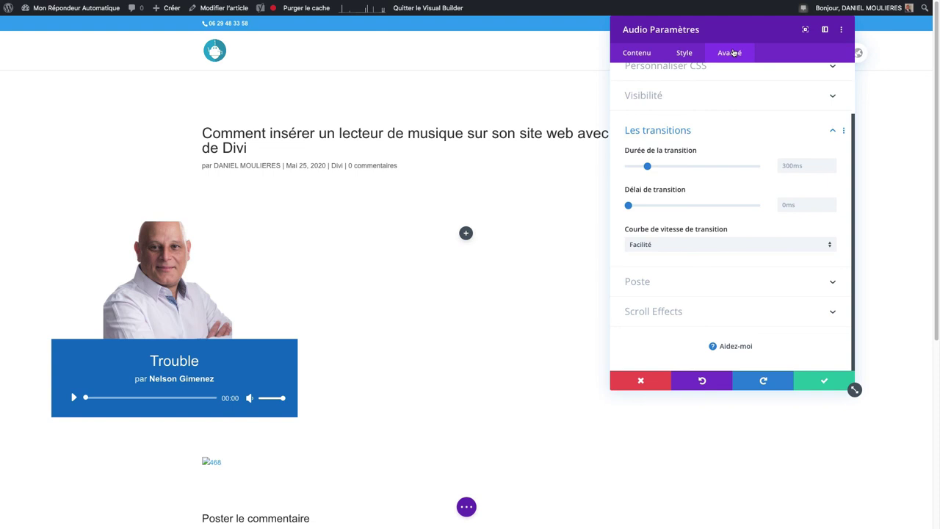
pyautogui.click(701, 293)
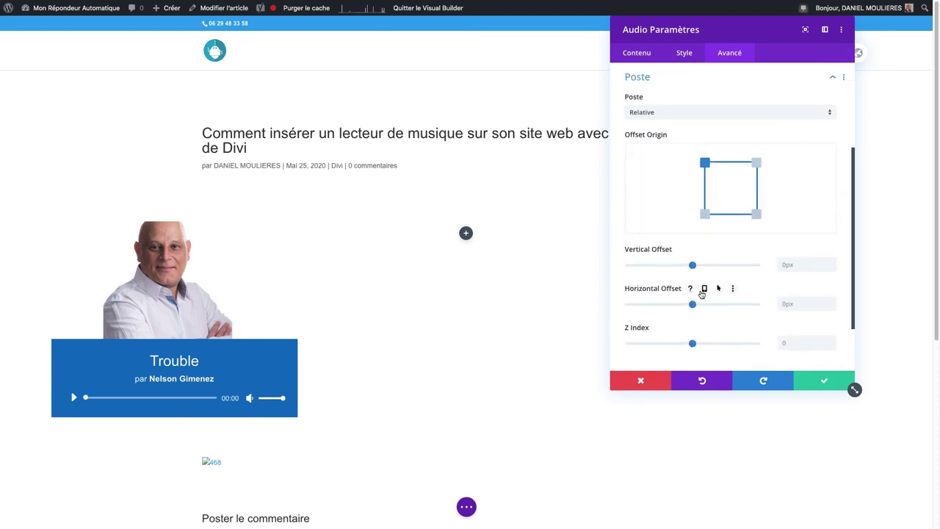
# - Set the position to Défaut, nudge the Z Index slider, and save the module settings
pyautogui.click(660, 114)
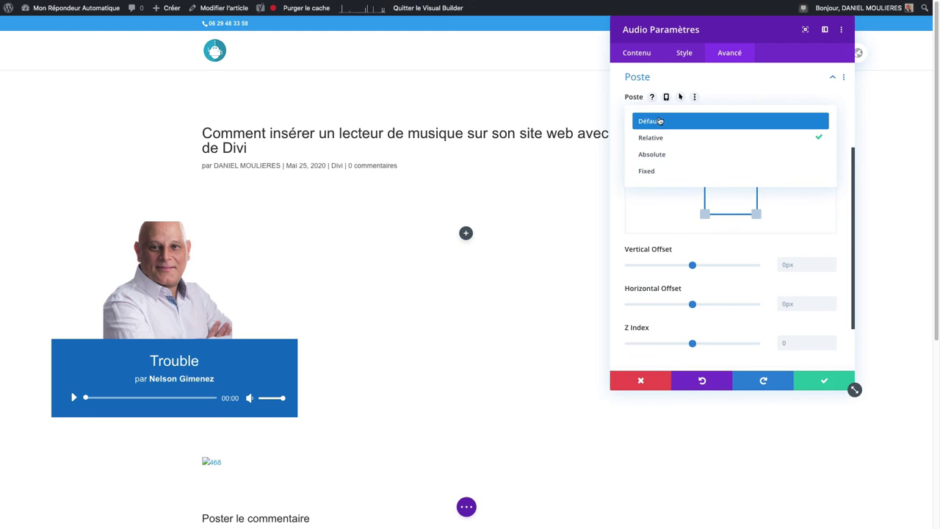
pyautogui.click(660, 120)
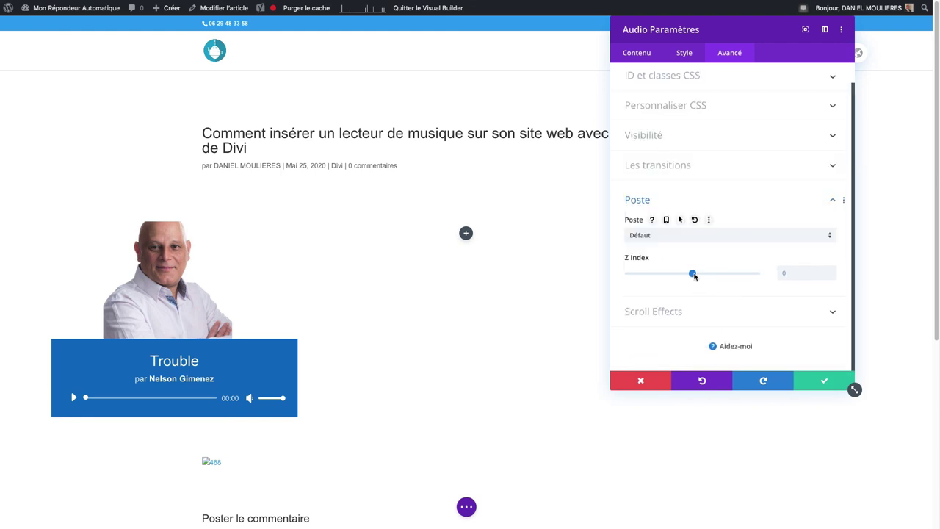
pyautogui.moveTo(694, 276)
pyautogui.mouseDown()
pyautogui.moveTo(718, 274)
pyautogui.moveTo(691, 276)
pyautogui.mouseUp()
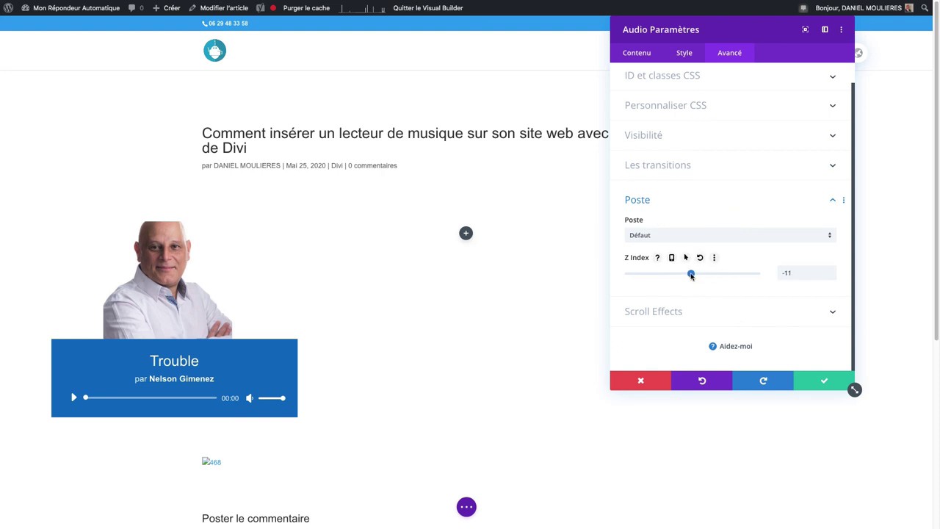
pyautogui.click(824, 380)
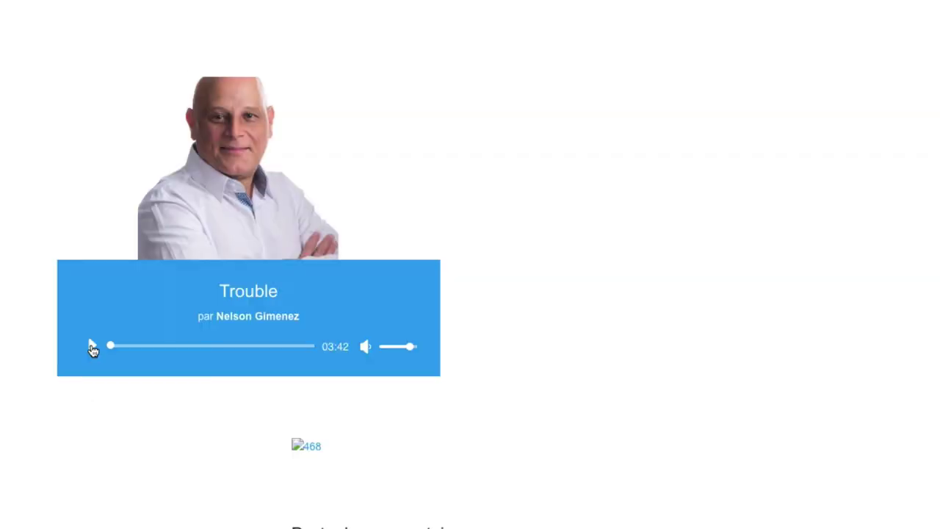
# - Play the Trouble track from the audio player below the portrait photo
pyautogui.click(93, 347)
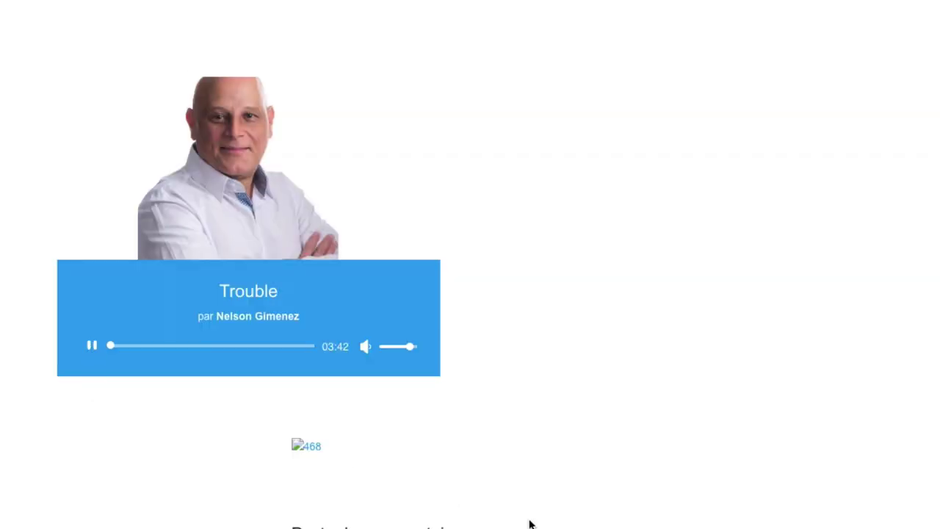